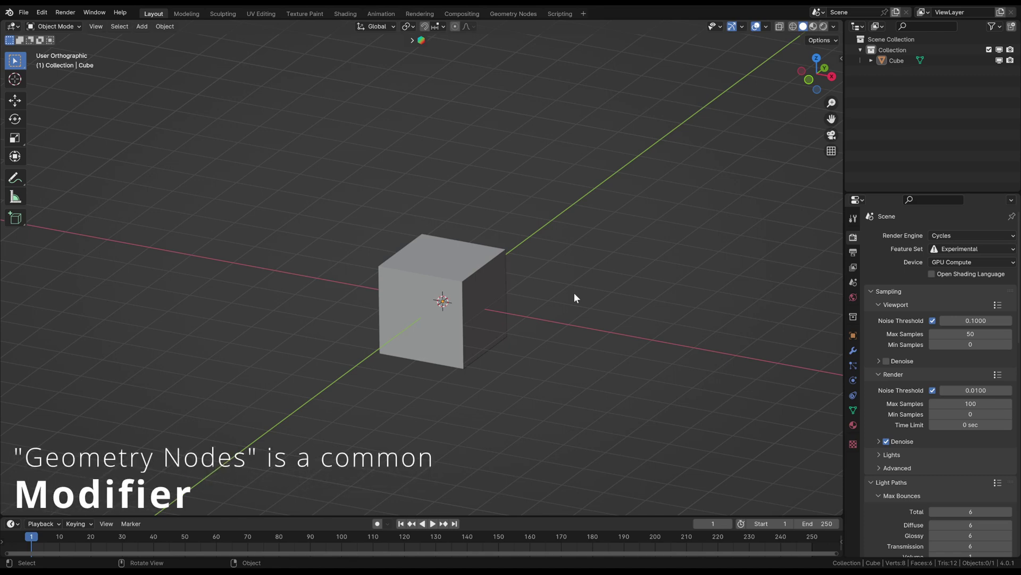
# Select the cube and add a Geometry Nodes modifier from its Modifier Properties
pyautogui.click(486, 291)
pyautogui.click(853, 350)
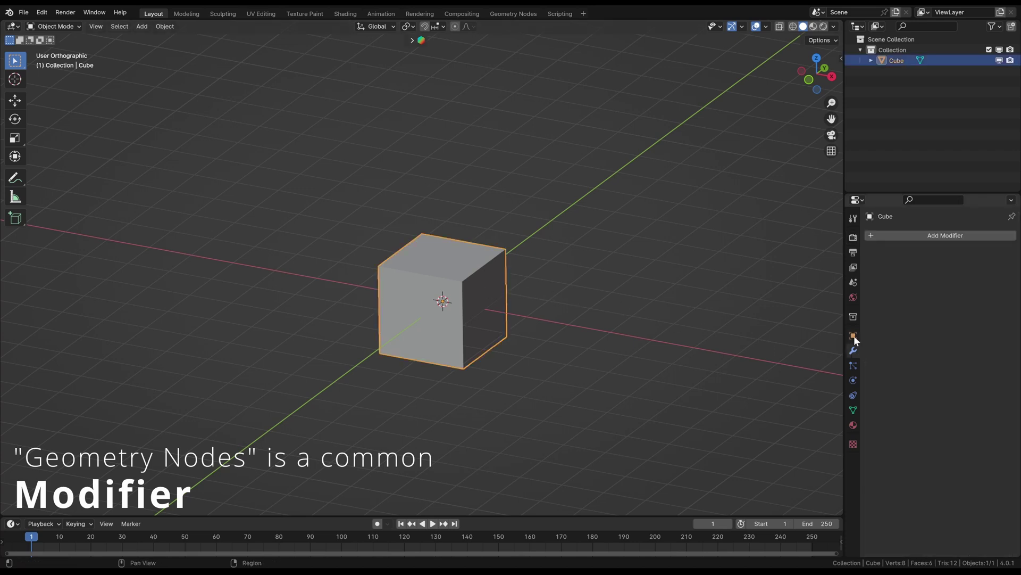
pyautogui.click(886, 236)
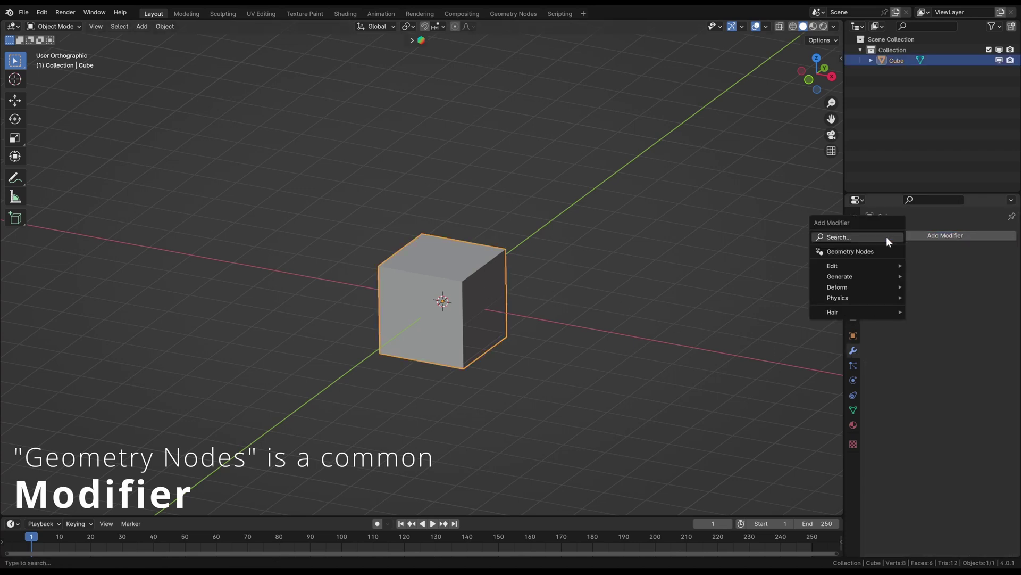
pyautogui.click(835, 253)
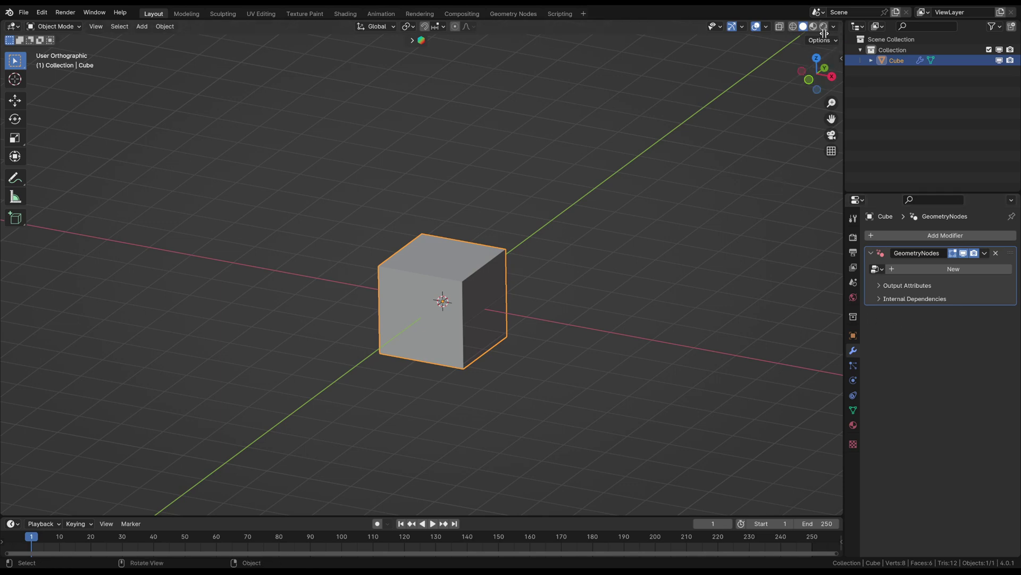
# Split the viewport, make the right side a Geometry Node Editor without sidebar, and create a new node tree
pyautogui.moveTo(842, 22); pyautogui.dragTo(376, 127)
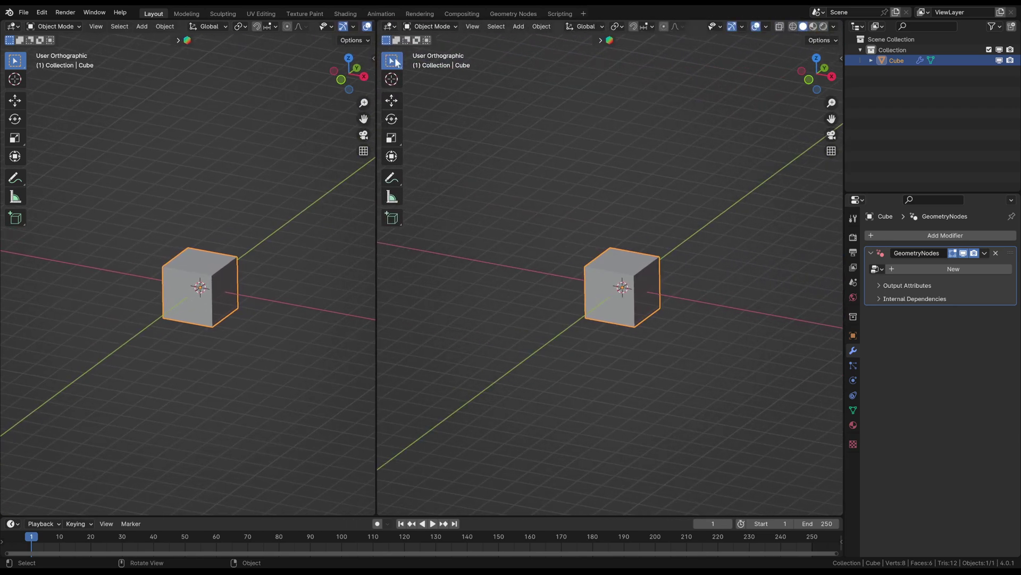
pyautogui.click(391, 27)
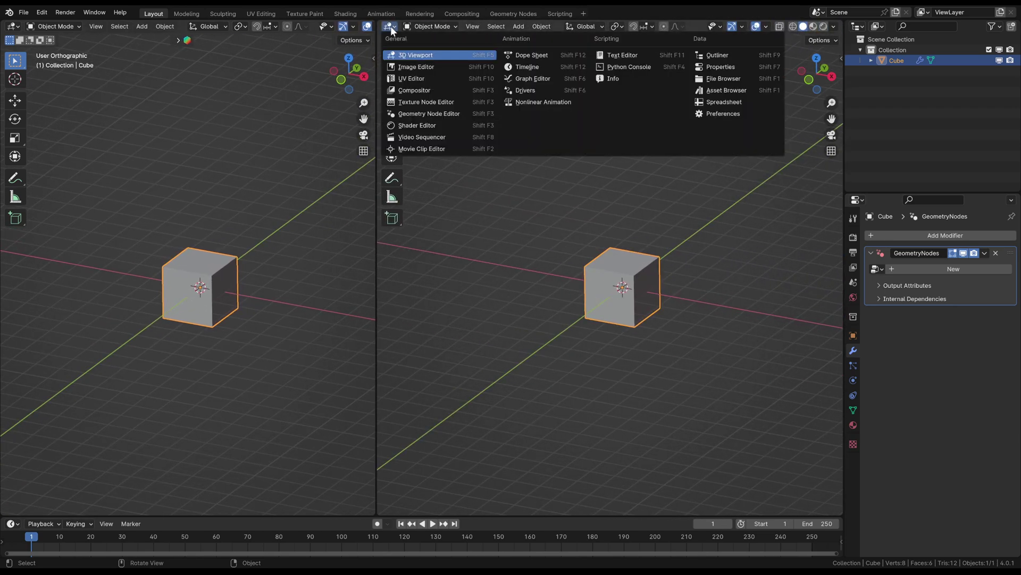
pyautogui.click(427, 113)
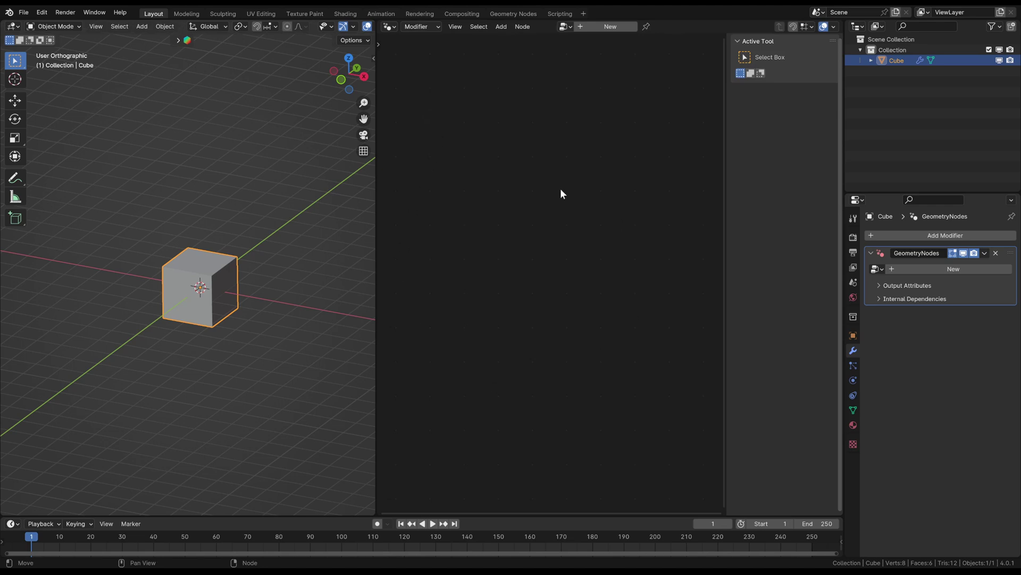
pyautogui.press('n')
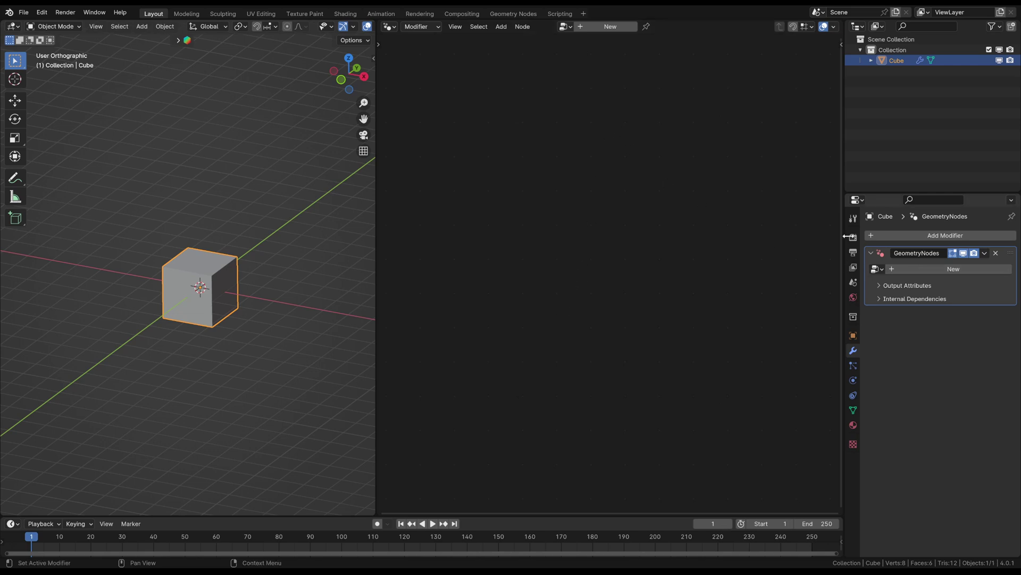
pyautogui.click(612, 24)
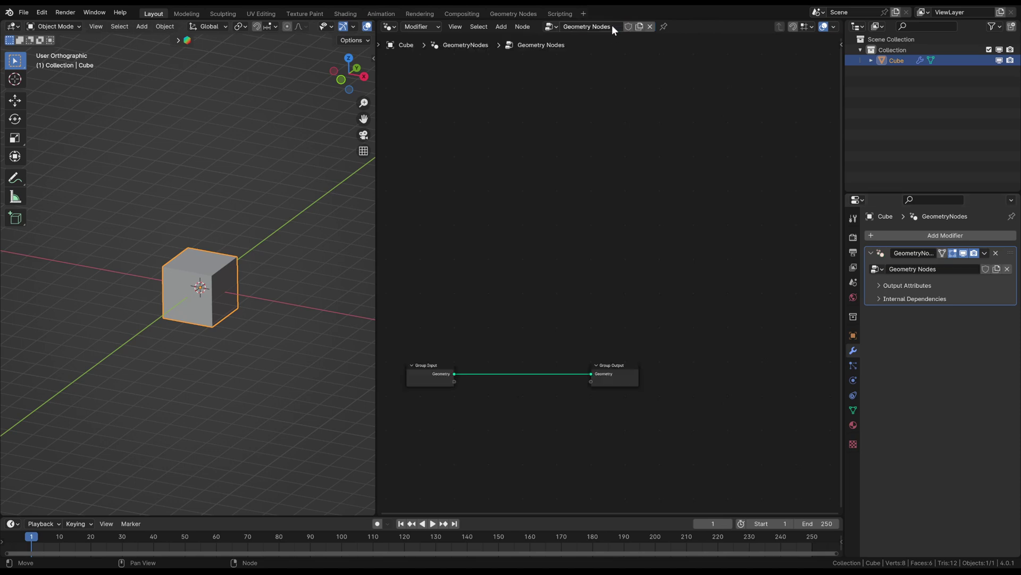
pyautogui.moveTo(509, 296); pyautogui.dragTo(583, 206, button='middle')
pyautogui.scroll(1, 593, 201)
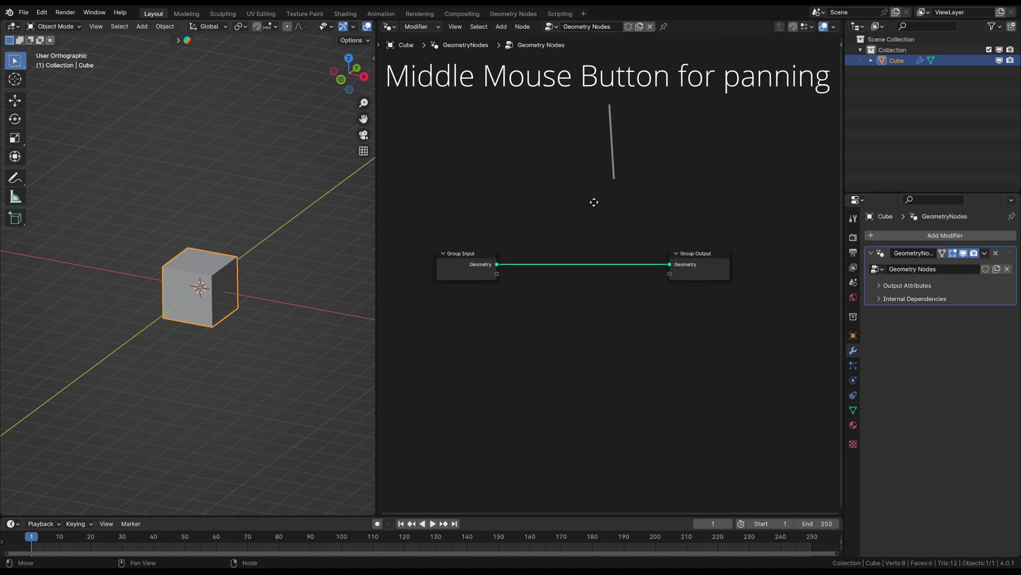
pyautogui.scroll(1, 593, 201)
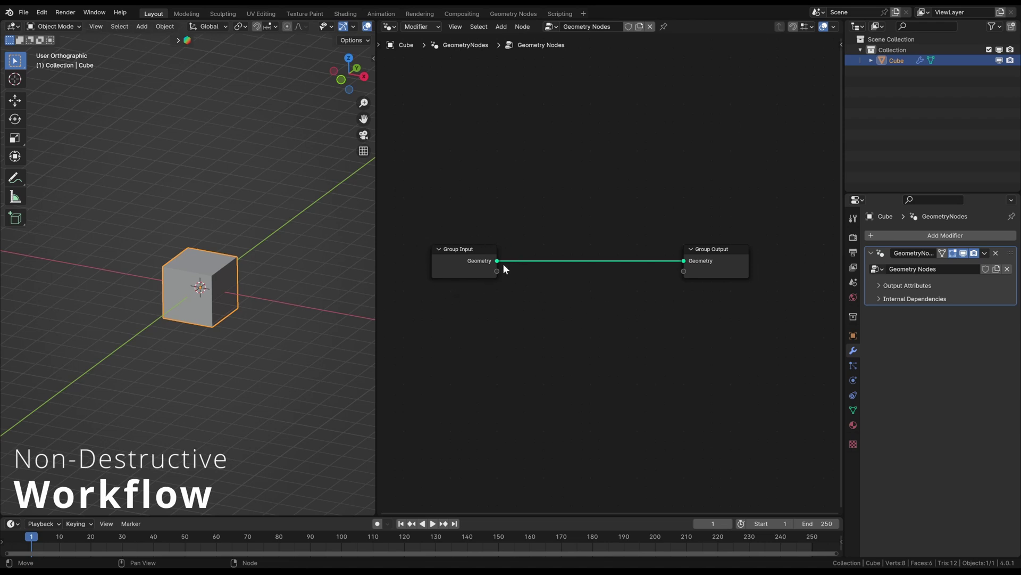
pyautogui.moveTo(497, 261)
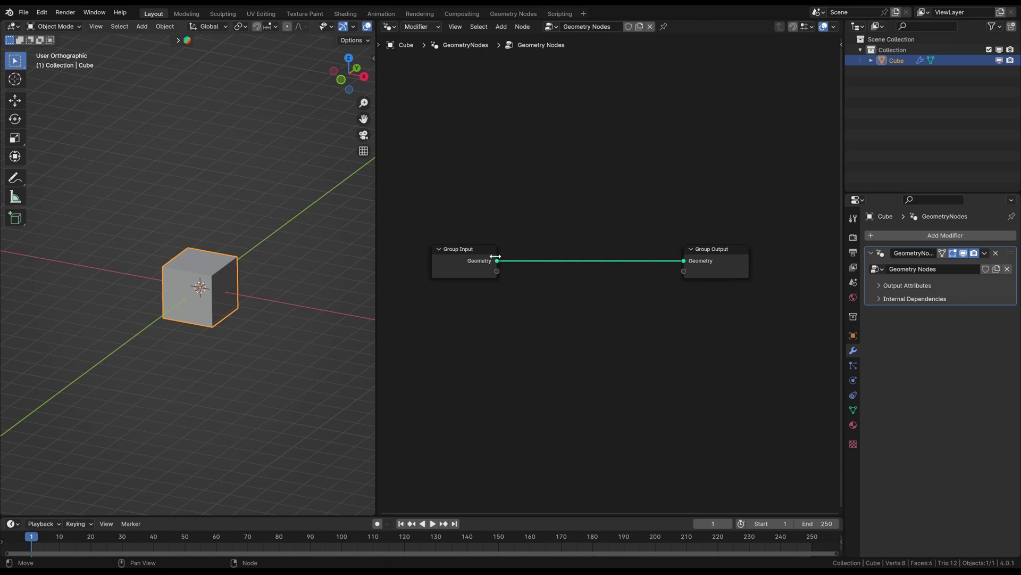
pyautogui.moveTo(499, 226)
pyautogui.mouseDown()
pyautogui.moveTo(612, 218)
pyautogui.moveTo(661, 221)
pyautogui.moveTo(661, 234)
pyautogui.mouseUp()
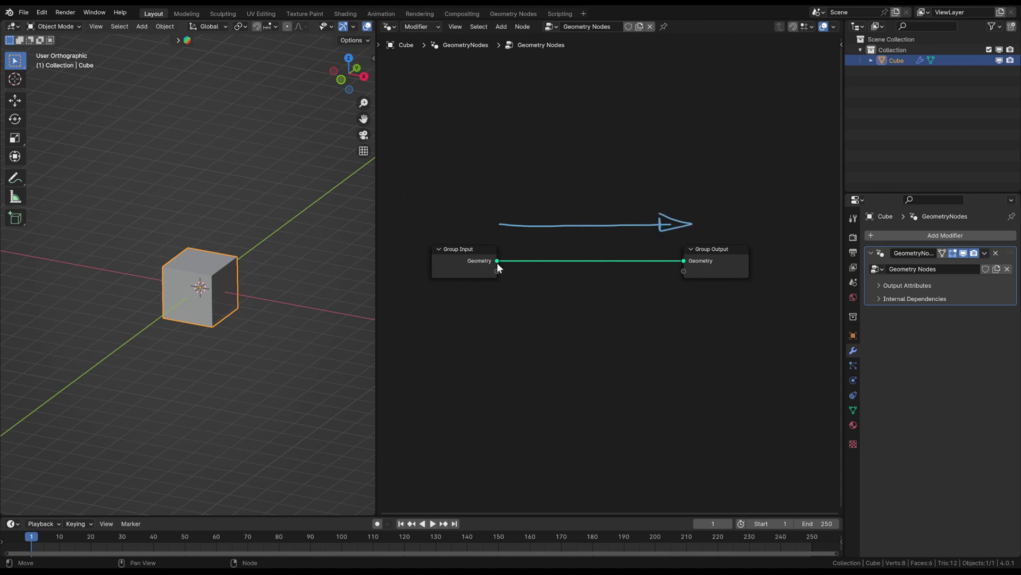
pyautogui.moveTo(498, 261)
pyautogui.mouseDown()
pyautogui.moveTo(541, 254)
pyautogui.moveTo(532, 257)
pyautogui.moveTo(550, 238)
pyautogui.moveTo(611, 233)
pyautogui.moveTo(608, 270)
pyautogui.moveTo(559, 274)
pyautogui.moveTo(612, 276)
pyautogui.mouseUp()
pyautogui.moveTo(551, 261)
pyautogui.mouseDown()
pyautogui.moveTo(685, 260)
pyautogui.moveTo(674, 256)
pyautogui.mouseUp()
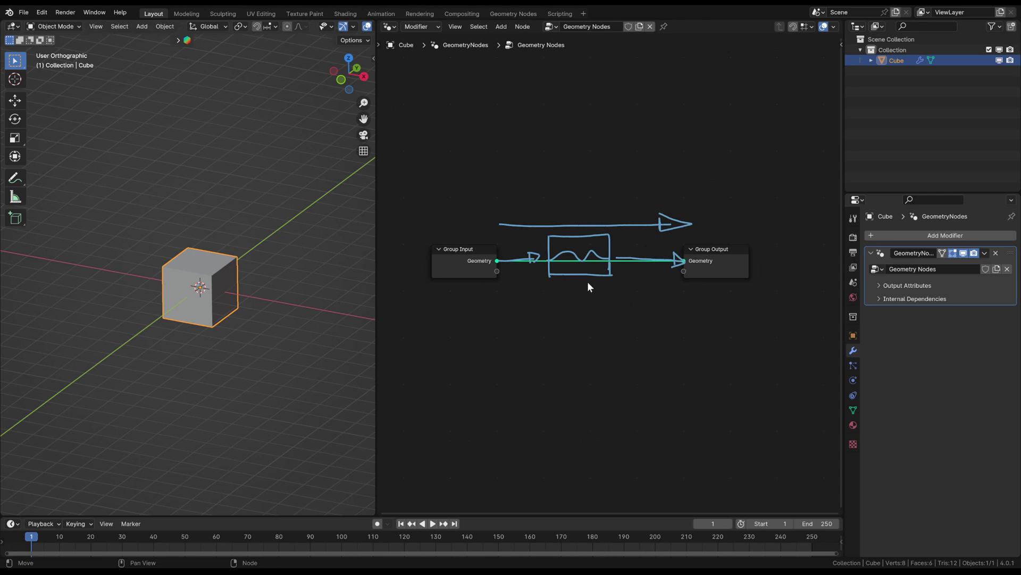
pyautogui.moveTo(542, 223)
pyautogui.mouseDown()
pyautogui.moveTo(611, 275)
pyautogui.moveTo(618, 221)
pyautogui.mouseUp()
pyautogui.moveTo(486, 267)
pyautogui.mouseDown(button='right')
pyautogui.moveTo(620, 239)
pyautogui.moveTo(631, 307)
pyautogui.mouseUp(button='right')
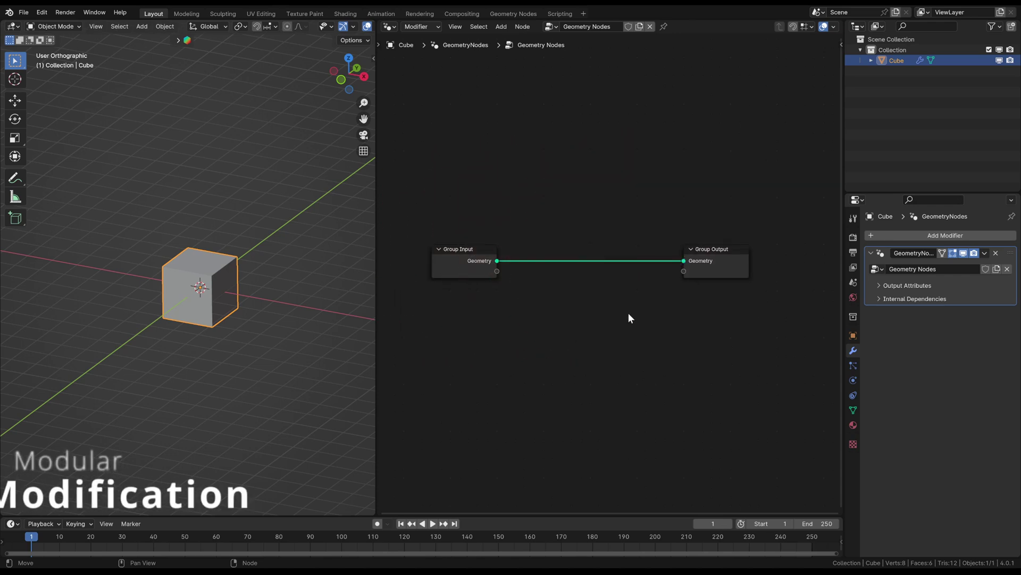
# Move Group Output further right and sketch numbered boxes 1 and 2 leading from Group Input
pyautogui.click(713, 249)
pyautogui.press('g')
pyautogui.click(702, 296)
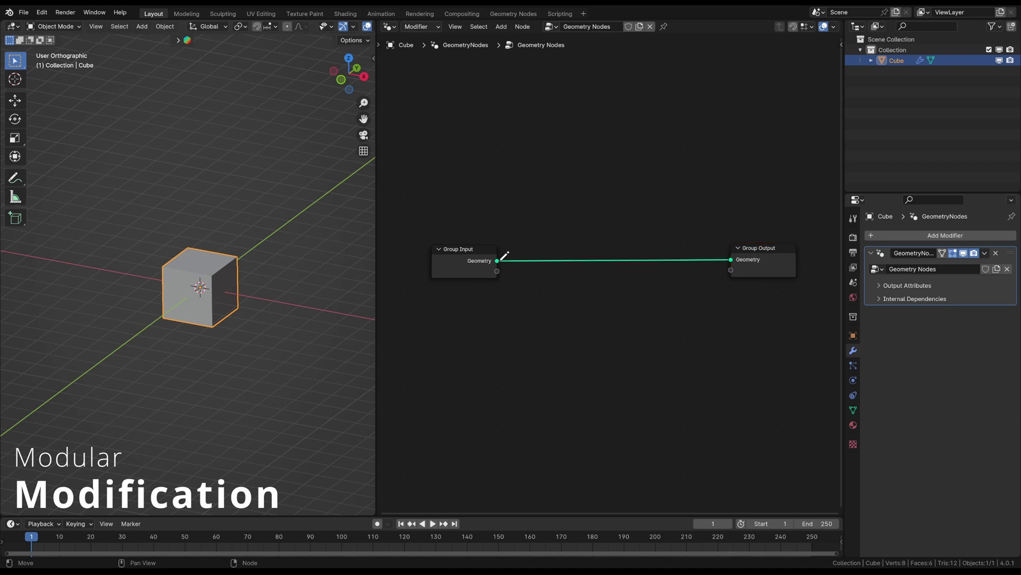
pyautogui.moveTo(497, 261)
pyautogui.mouseDown()
pyautogui.moveTo(517, 301)
pyautogui.moveTo(537, 317)
pyautogui.moveTo(598, 297)
pyautogui.mouseUp()
pyautogui.moveTo(541, 337); pyautogui.dragTo(598, 337)
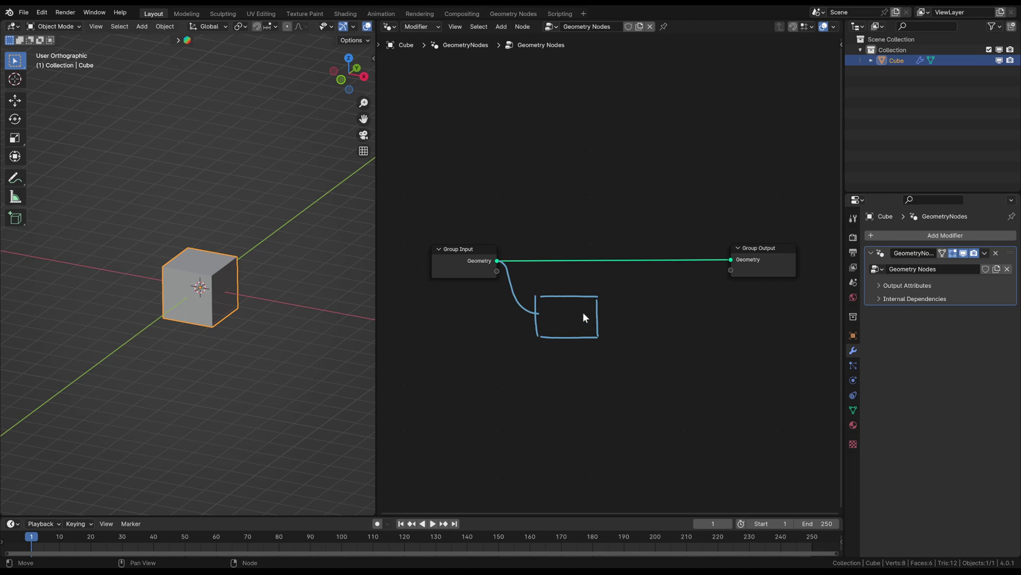
pyautogui.moveTo(560, 316)
pyautogui.mouseDown()
pyautogui.moveTo(631, 316)
pyautogui.moveTo(634, 335)
pyautogui.mouseUp()
pyautogui.moveTo(634, 296); pyautogui.dragTo(682, 299)
pyautogui.moveTo(637, 336); pyautogui.dragTo(668, 334)
pyautogui.moveTo(680, 298)
pyautogui.mouseDown()
pyautogui.moveTo(678, 333)
pyautogui.moveTo(670, 325)
pyautogui.mouseUp()
pyautogui.moveTo(752, 246); pyautogui.dragTo(777, 246)
# Sketch boxes 3, 4 and 5 with connecting strokes running on to Group Output
pyautogui.moveTo(680, 304)
pyautogui.mouseDown()
pyautogui.moveTo(703, 281)
pyautogui.moveTo(710, 337)
pyautogui.mouseUp()
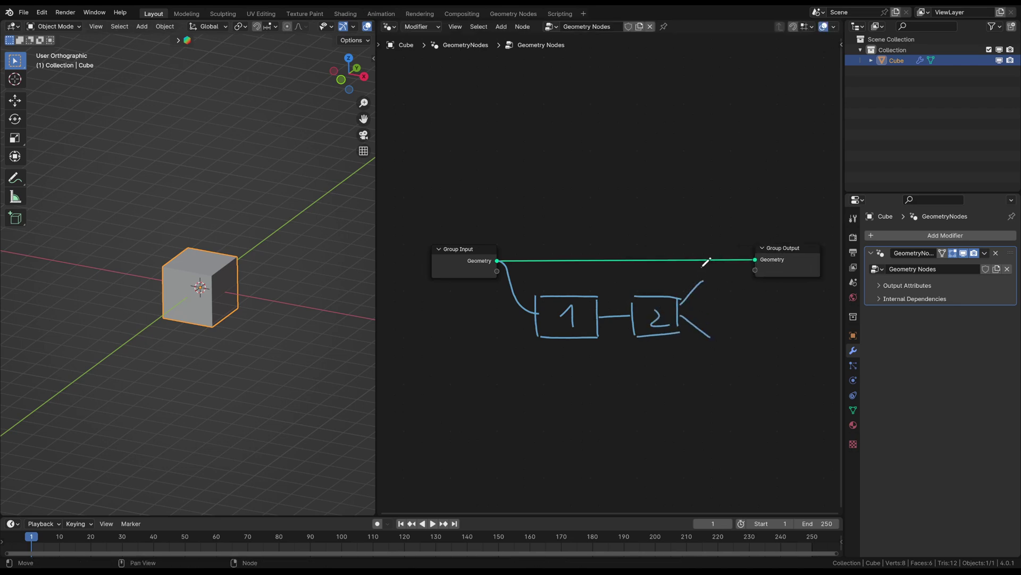
pyautogui.moveTo(702, 268); pyautogui.dragTo(702, 290)
pyautogui.moveTo(709, 260); pyautogui.dragTo(735, 263)
pyautogui.moveTo(701, 292)
pyautogui.mouseDown()
pyautogui.moveTo(735, 262)
pyautogui.moveTo(716, 286)
pyautogui.mouseUp()
pyautogui.moveTo(718, 325); pyautogui.dragTo(717, 347)
pyautogui.moveTo(721, 321)
pyautogui.mouseDown()
pyautogui.moveTo(754, 321)
pyautogui.moveTo(762, 344)
pyautogui.mouseUp()
pyautogui.moveTo(755, 322)
pyautogui.mouseDown()
pyautogui.moveTo(756, 346)
pyautogui.moveTo(750, 336)
pyautogui.mouseUp()
pyautogui.moveTo(746, 327); pyautogui.dragTo(744, 345)
pyautogui.moveTo(776, 286); pyautogui.dragTo(809, 286)
pyautogui.moveTo(743, 277); pyautogui.dragTo(772, 292)
pyautogui.moveTo(764, 330)
pyautogui.mouseDown()
pyautogui.moveTo(775, 283)
pyautogui.moveTo(802, 316)
pyautogui.moveTo(781, 318)
pyautogui.moveTo(806, 314)
pyautogui.moveTo(784, 309)
pyautogui.mouseUp()
pyautogui.moveTo(784, 301); pyautogui.dragTo(732, 301, button='middle')
pyautogui.moveTo(738, 249); pyautogui.dragTo(768, 253)
pyautogui.moveTo(758, 295); pyautogui.dragTo(768, 263)
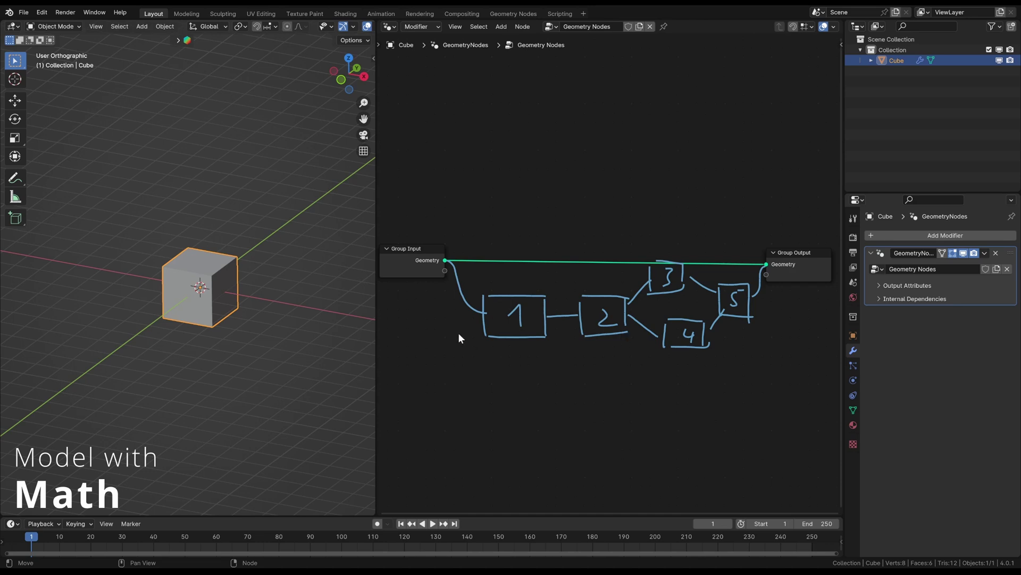
# Erase the box sketch and draw graph axes, a sine-like wave and a line beneath
pyautogui.moveTo(447, 326)
pyautogui.mouseDown(button='right')
pyautogui.moveTo(684, 301)
pyautogui.moveTo(577, 343)
pyautogui.mouseUp(button='right')
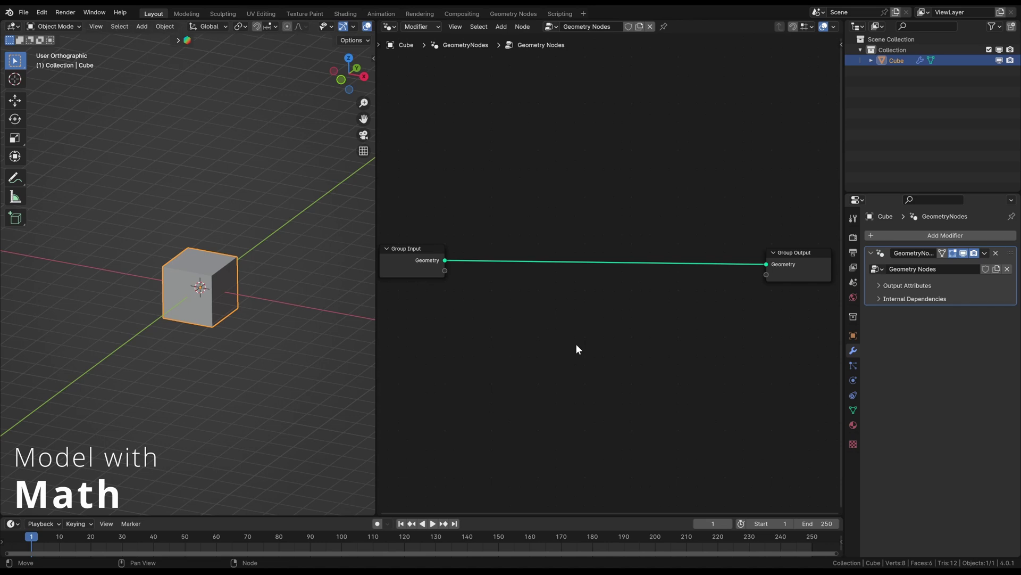
pyautogui.moveTo(472, 292)
pyautogui.mouseDown()
pyautogui.moveTo(471, 396)
pyautogui.moveTo(511, 411)
pyautogui.moveTo(638, 410)
pyautogui.mouseUp()
pyautogui.moveTo(466, 431)
pyautogui.mouseDown()
pyautogui.moveTo(471, 411)
pyautogui.moveTo(569, 428)
pyautogui.moveTo(649, 417)
pyautogui.moveTo(684, 427)
pyautogui.mouseUp()
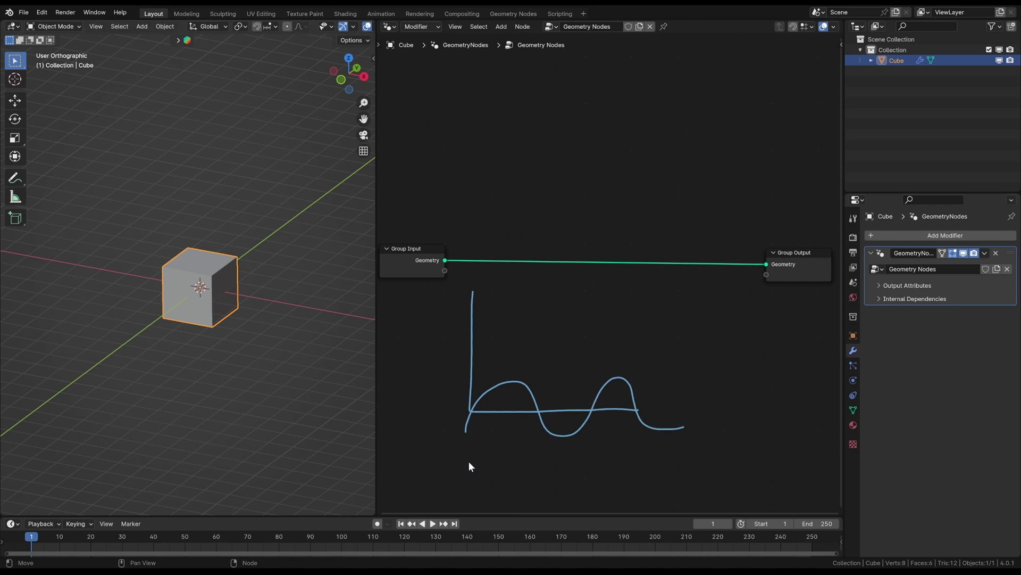
pyautogui.moveTo(468, 464)
pyautogui.mouseDown()
pyautogui.moveTo(652, 458)
pyautogui.moveTo(633, 471)
pyautogui.mouseUp()
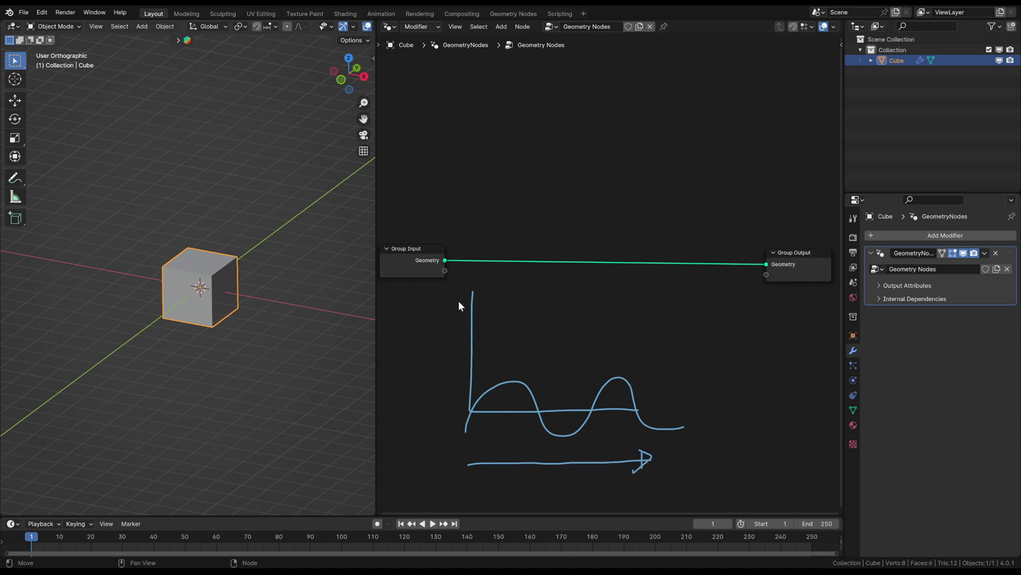
# Add a y-axis arrowhead, label the axes y and X, and mark ticks 0 and 10
pyautogui.moveTo(460, 299)
pyautogui.mouseDown()
pyautogui.moveTo(483, 296)
pyautogui.moveTo(489, 270)
pyautogui.mouseUp()
pyautogui.moveTo(483, 272); pyautogui.dragTo(485, 277)
pyautogui.moveTo(685, 462); pyautogui.dragTo(692, 471)
pyautogui.moveTo(696, 457); pyautogui.dragTo(683, 473)
pyautogui.moveTo(470, 430)
pyautogui.mouseDown()
pyautogui.moveTo(502, 409)
pyautogui.moveTo(500, 437)
pyautogui.moveTo(543, 446)
pyautogui.mouseUp()
pyautogui.moveTo(652, 436); pyautogui.dragTo(650, 436)
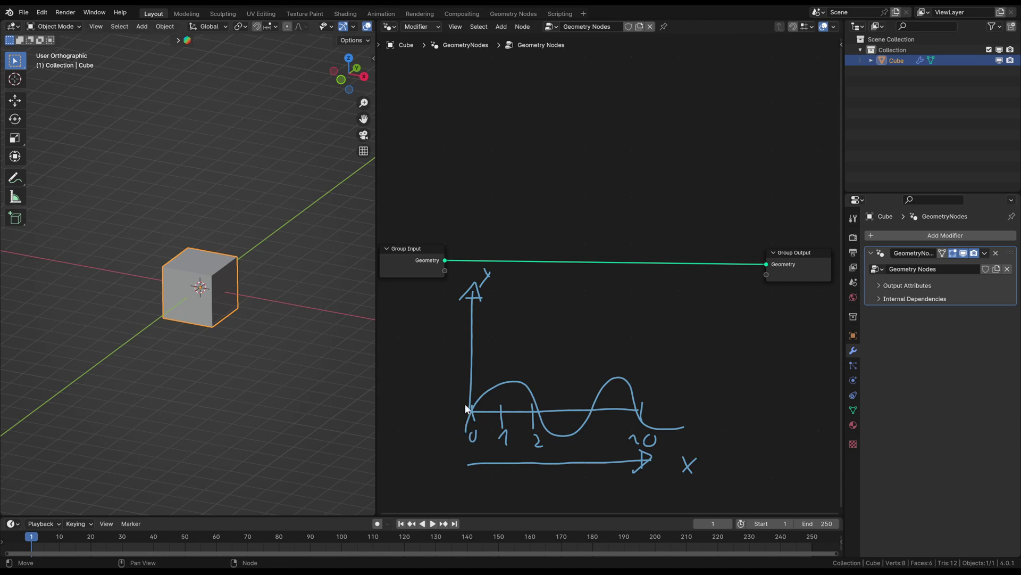
# Draw a vertical double-headed arrow left of the graph spanning the wave's 1 to -1 range
pyautogui.moveTo(424, 440); pyautogui.dragTo(454, 423)
pyautogui.moveTo(431, 413)
pyautogui.mouseDown()
pyautogui.moveTo(449, 413)
pyautogui.moveTo(446, 399)
pyautogui.mouseUp()
# Pan the node view up and erase the entire hand-drawn graph and its labels
pyautogui.moveTo(521, 322)
pyautogui.mouseDown(button='middle')
pyautogui.moveTo(522, 347)
pyautogui.moveTo(522, 269)
pyautogui.moveTo(538, 279)
pyautogui.moveTo(545, 264)
pyautogui.mouseUp(button='middle')
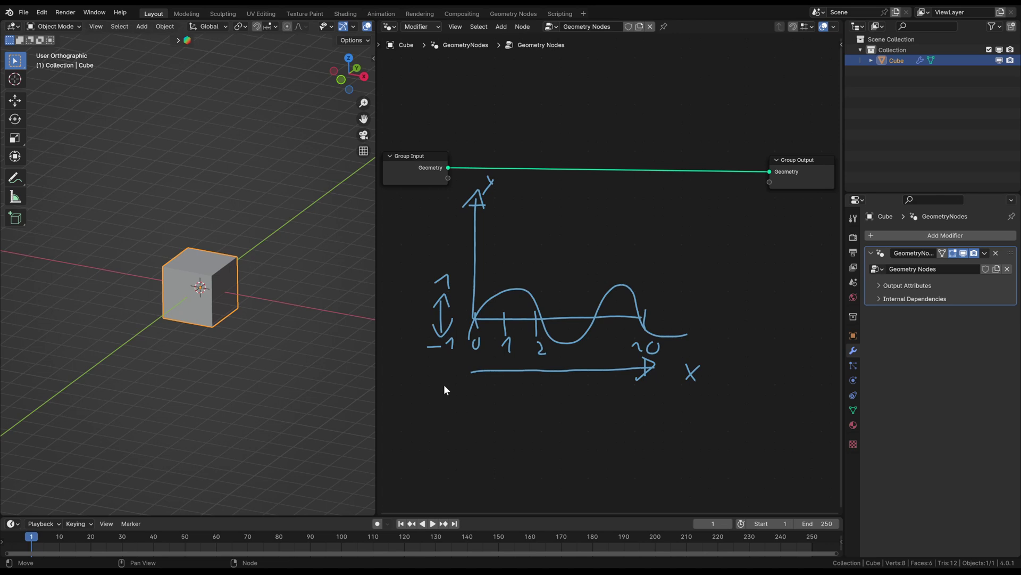
pyautogui.moveTo(445, 390)
pyautogui.mouseDown(button='right')
pyautogui.moveTo(418, 359)
pyautogui.moveTo(465, 266)
pyautogui.moveTo(612, 340)
pyautogui.moveTo(656, 311)
pyautogui.mouseUp(button='right')
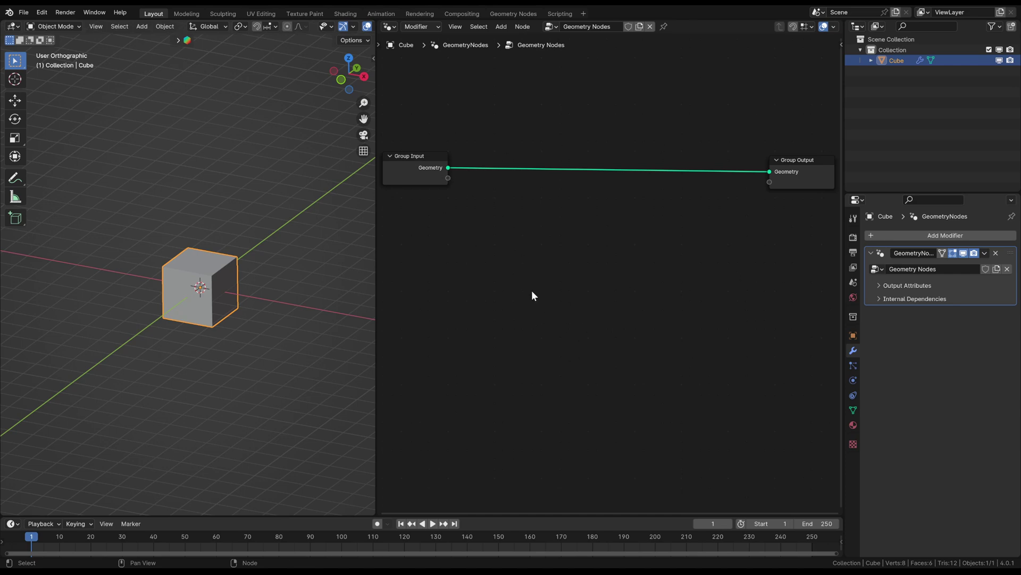
# Browse the Shift+A Add menu categories such as Curve and Mesh, ending at Search
pyautogui.hotkey('shift', 'a')
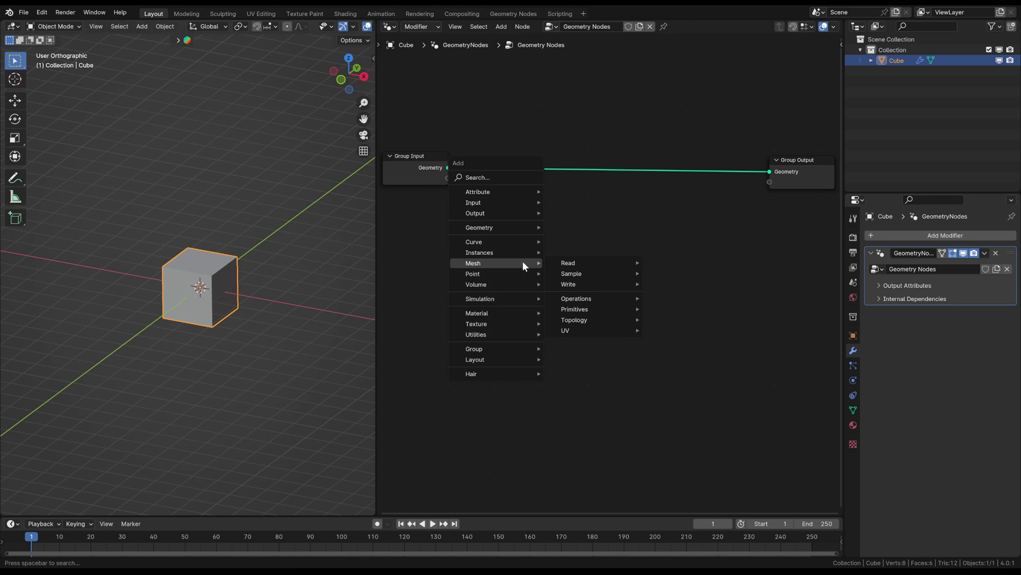
pyautogui.hotkey('shift', 'a')
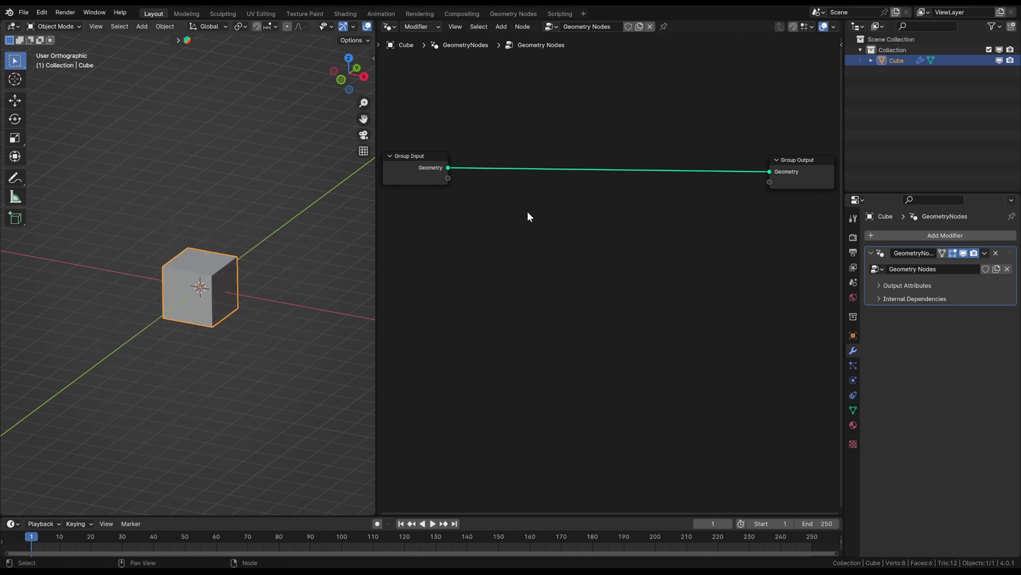
pyautogui.hotkey('shift', 'a')
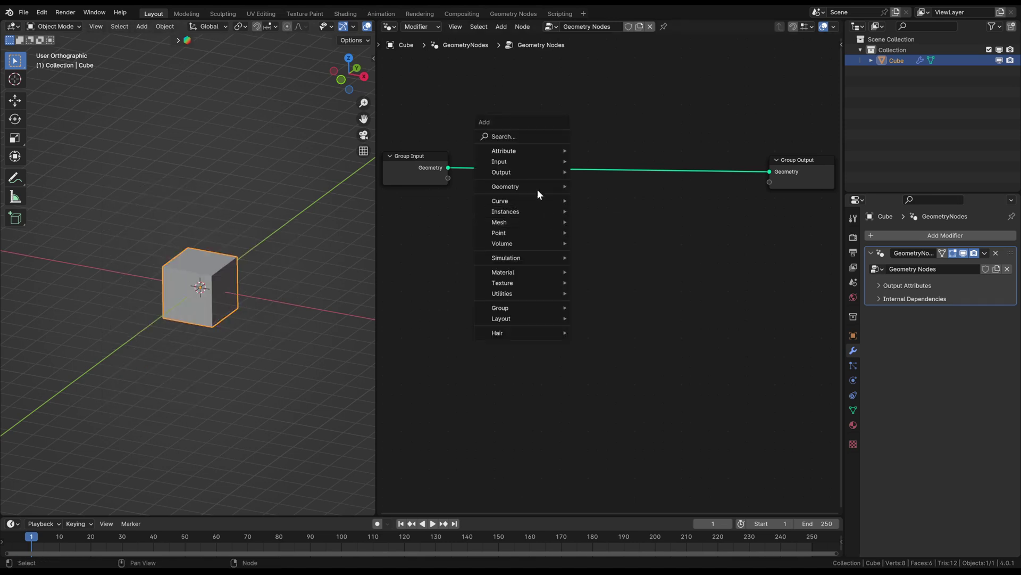
pyautogui.moveTo(528, 150)
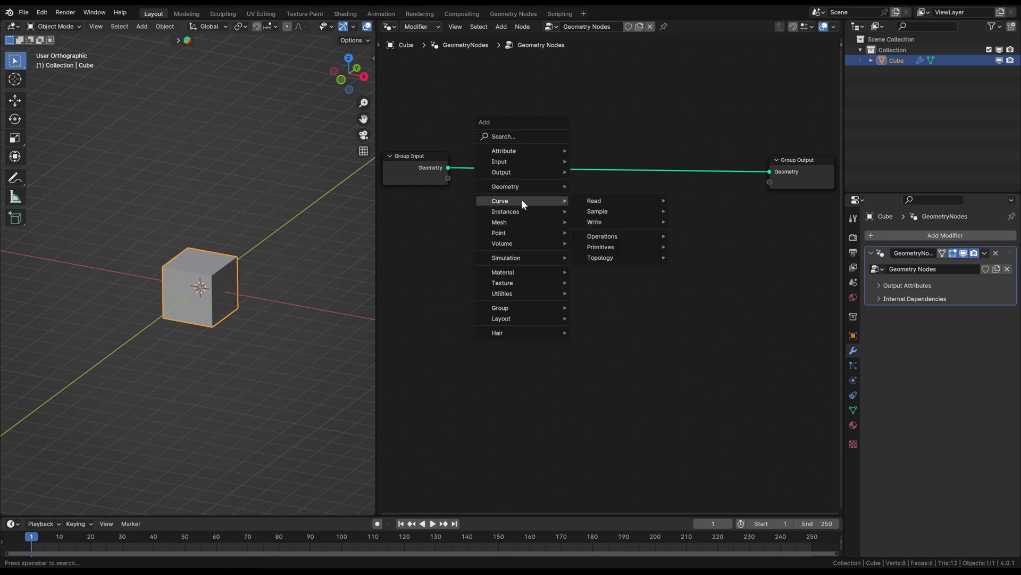
pyautogui.click(501, 26)
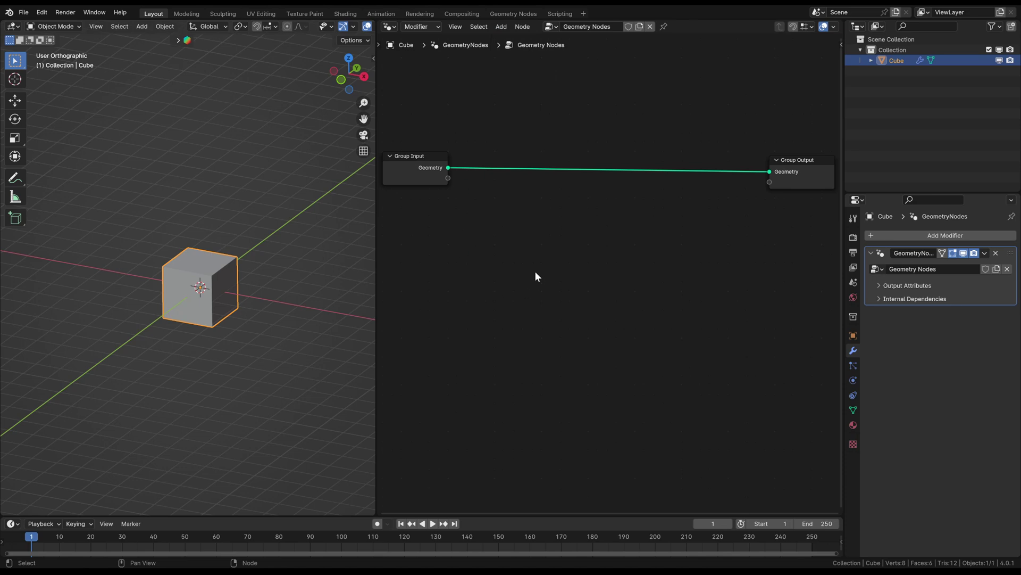
pyautogui.hotkey('shift', 'a')
pyautogui.moveTo(544, 282)
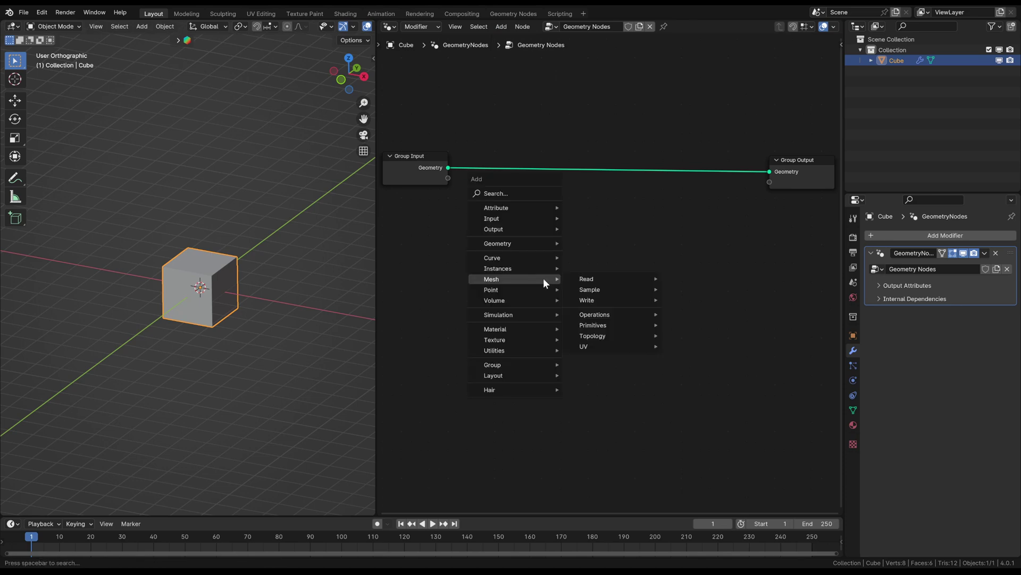
pyautogui.moveTo(512, 206)
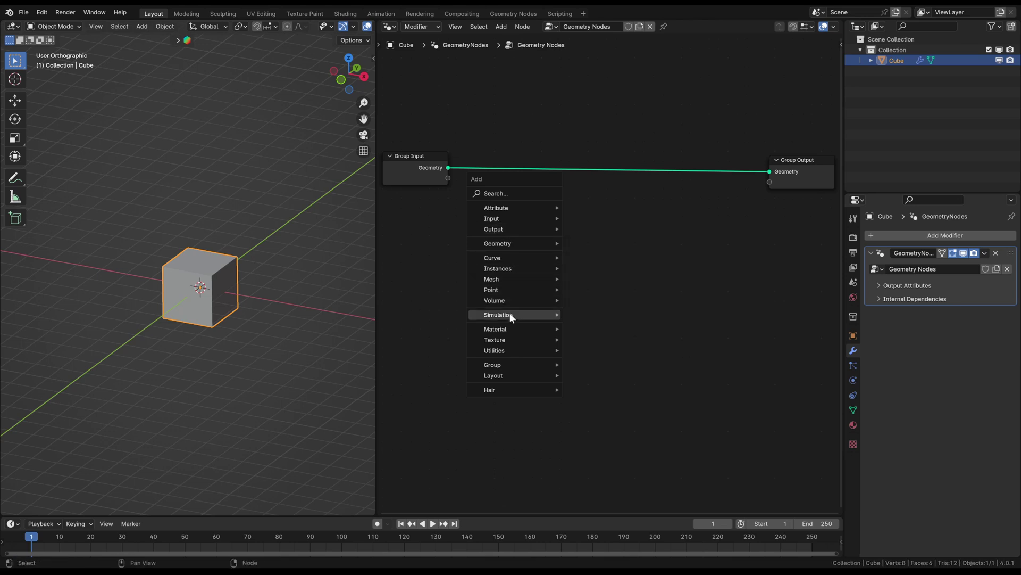
# Search 'transform' and drop a Transform Geometry node onto the Group Input–Group Output link
pyautogui.click(514, 194)
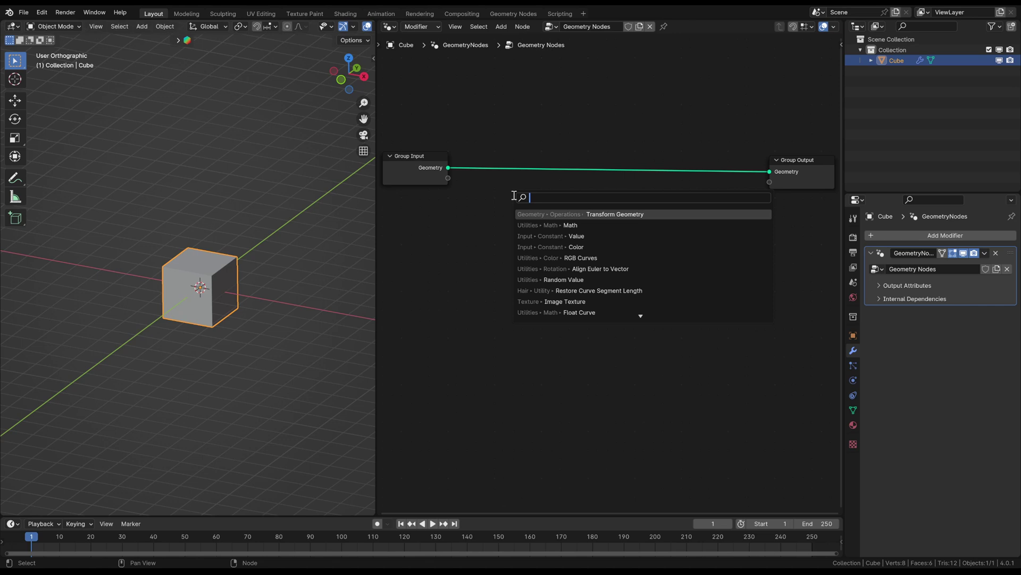
pyautogui.write('transform')
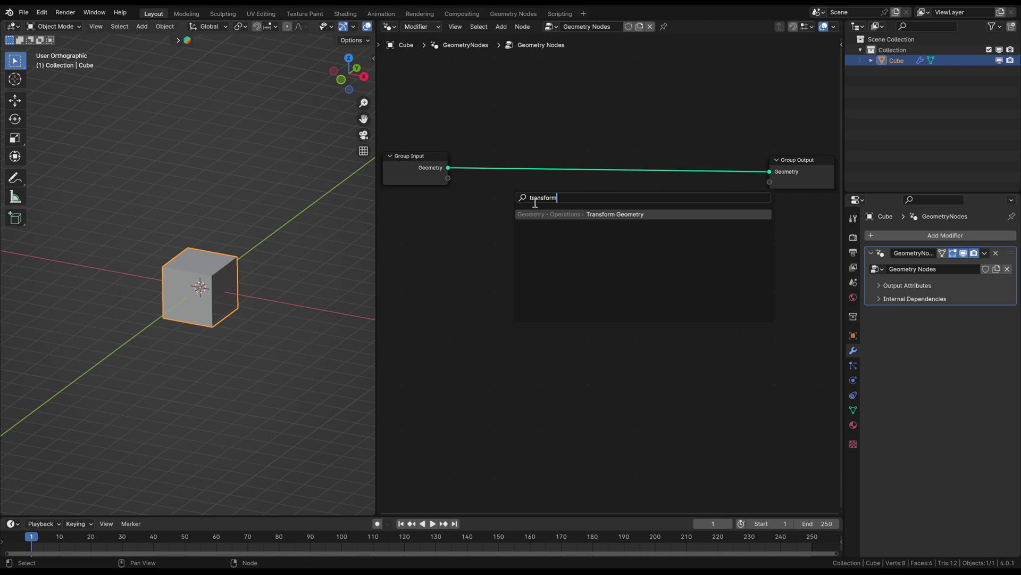
pyautogui.click(556, 214)
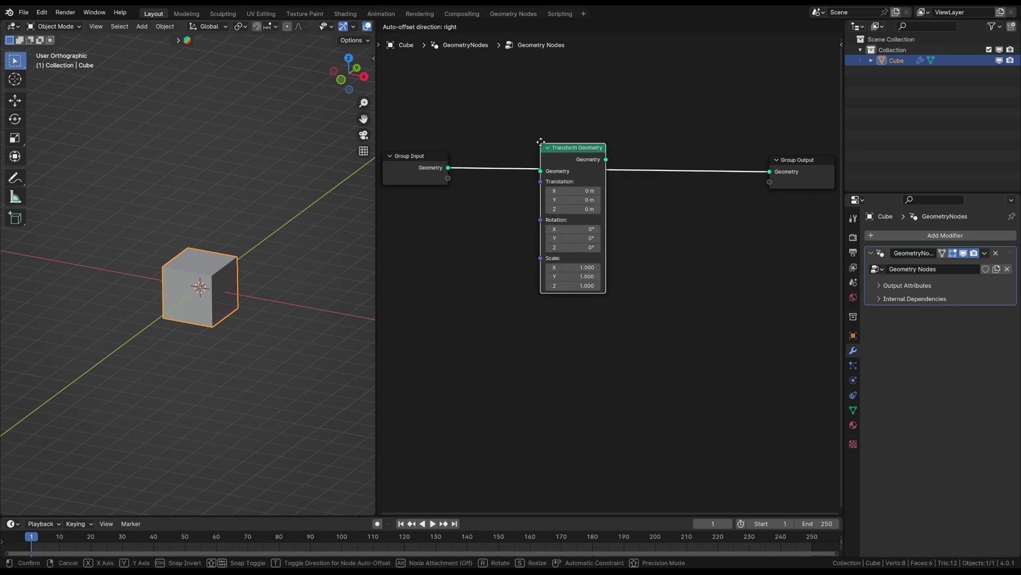
pyautogui.click(557, 112)
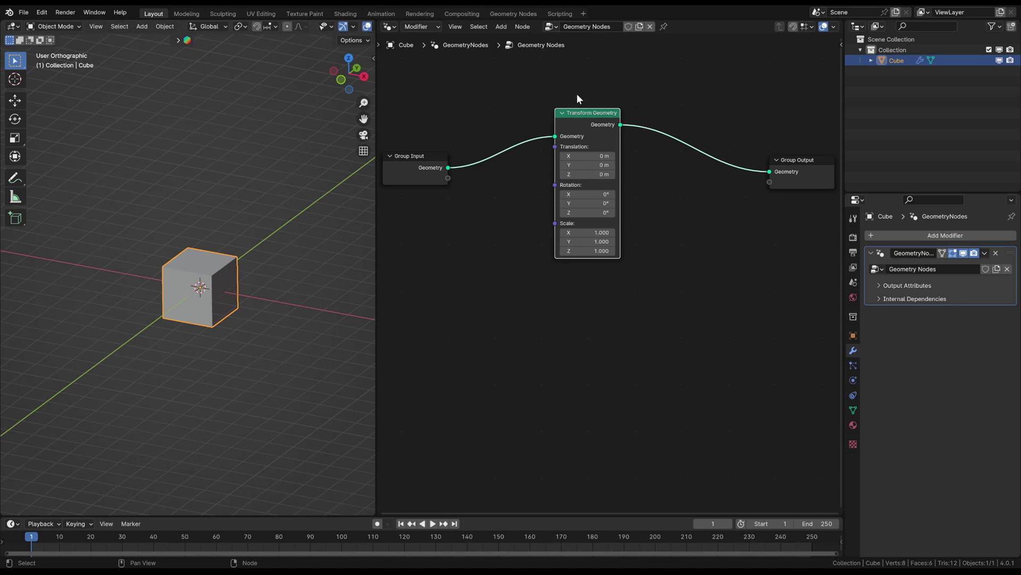
pyautogui.click(635, 288)
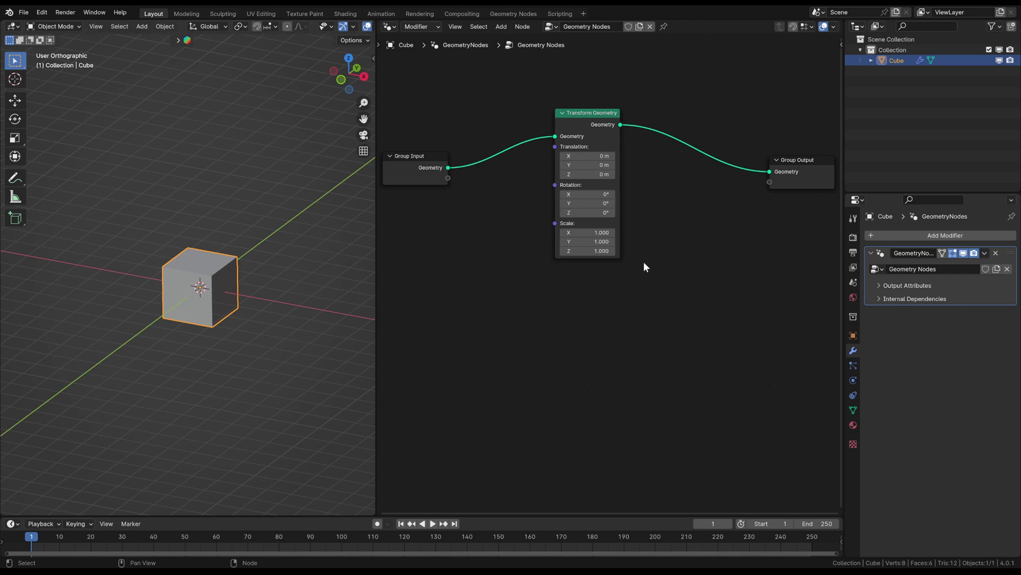
# Show the Cube's object properties, reposition Transform Geometry, and nudge its Translation X and Scale
pyautogui.click(853, 335)
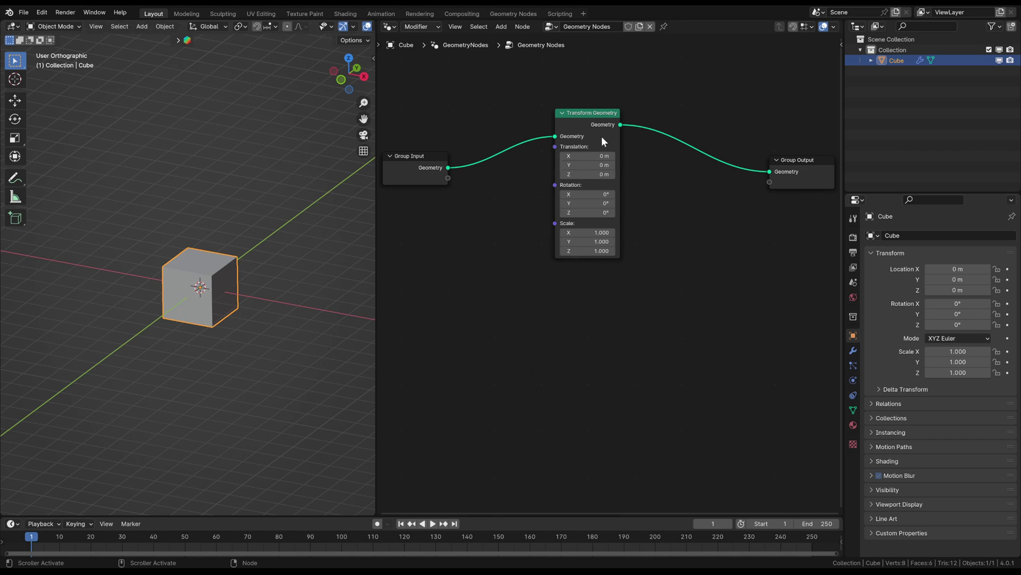
pyautogui.moveTo(603, 137); pyautogui.dragTo(615, 162)
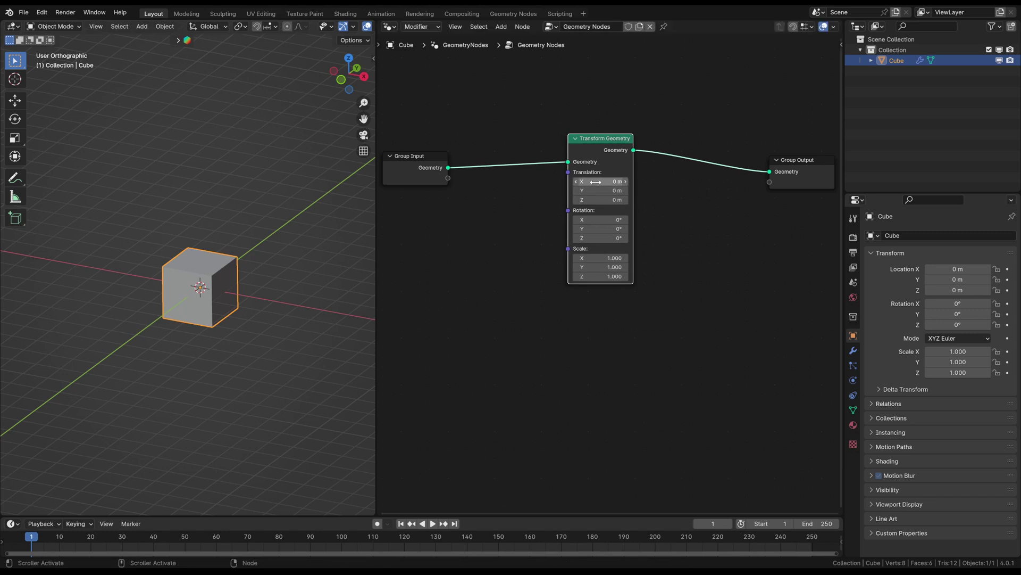
pyautogui.moveTo(601, 181); pyautogui.dragTo(692, 258)
pyautogui.moveTo(601, 258)
pyautogui.mouseDown()
pyautogui.moveTo(564, 258)
pyautogui.moveTo(606, 267)
pyautogui.mouseUp()
pyautogui.moveTo(601, 276); pyautogui.dragTo(580, 276)
# Set Translation to -0.9 m, Rotation to 6.7° and Scale to 3 on all axes
pyautogui.moveTo(603, 182); pyautogui.dragTo(684, 200)
pyautogui.press('Return')
pyautogui.moveTo(601, 219); pyautogui.dragTo(678, 239)
pyautogui.press('Return')
pyautogui.moveTo(601, 258); pyautogui.dragTo(678, 255)
pyautogui.press('Return')
pyautogui.moveTo(601, 258); pyautogui.dragTo(676, 287)
pyautogui.press('Return')
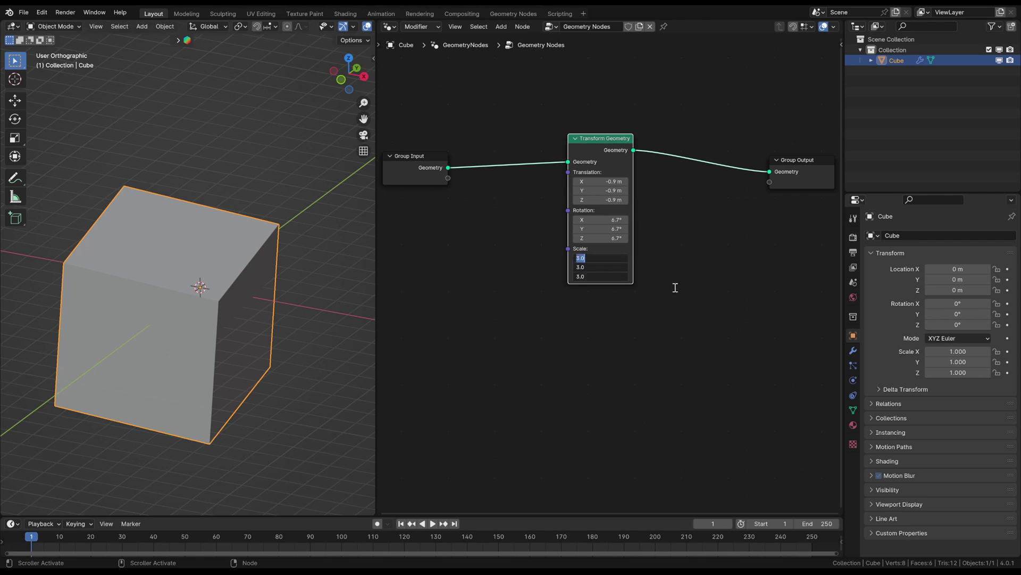
# Reset Scale to 1 and Rotation to 0° on all three axes
pyautogui.write('1')
pyautogui.press('Return')
pyautogui.moveTo(601, 181); pyautogui.dragTo(652, 223)
pyautogui.write('0')
pyautogui.press('Return')
pyautogui.write('0')
pyautogui.press('Return')
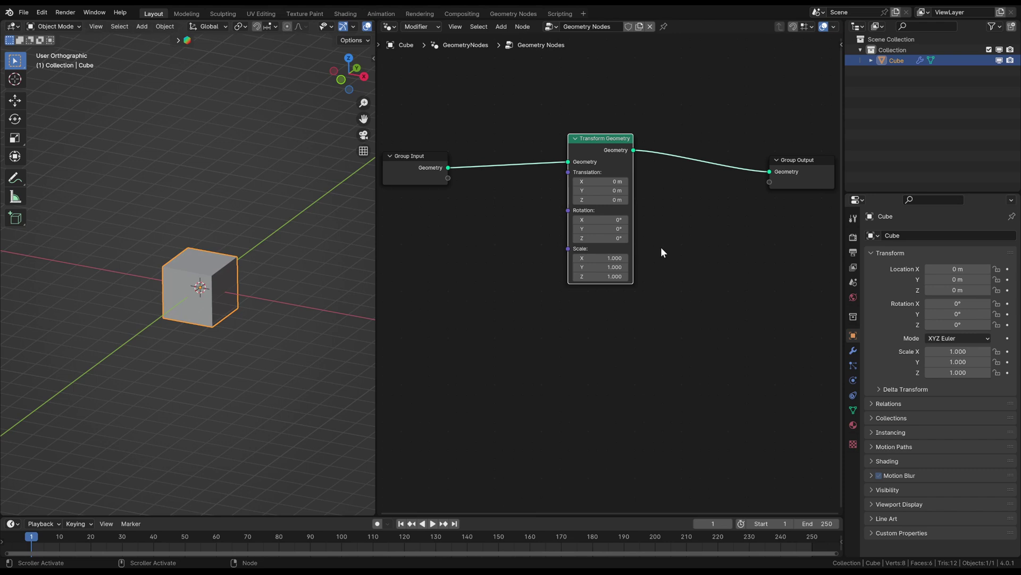
# Move Transform Geometry beside Group Output, then sketch axes, a sine wave, an arrow and X/Y labels
pyautogui.moveTo(599, 142); pyautogui.dragTo(707, 164)
pyautogui.hscroll(-1, 537, 218)
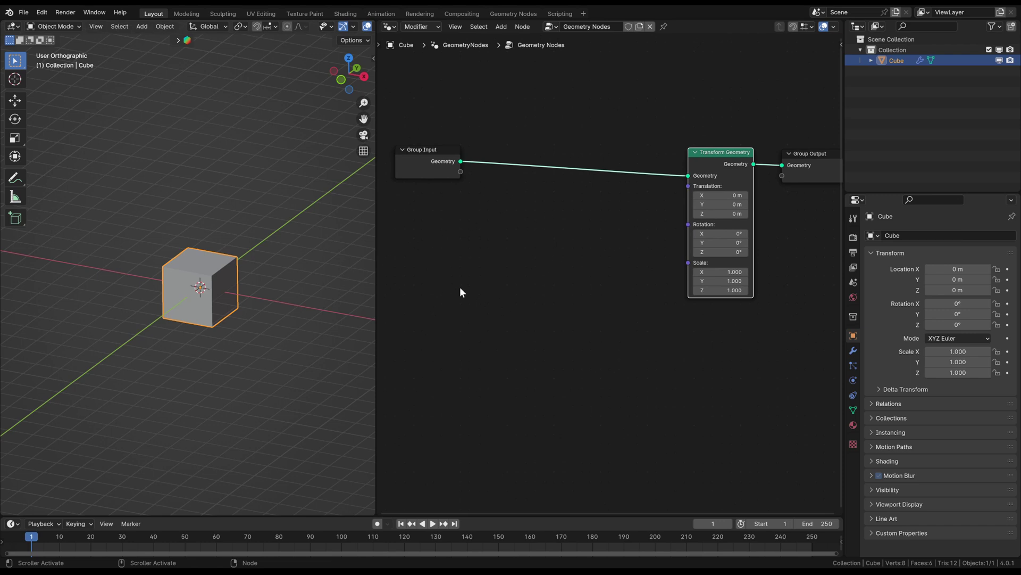
pyautogui.moveTo(438, 337)
pyautogui.mouseDown()
pyautogui.moveTo(434, 375)
pyautogui.moveTo(494, 441)
pyautogui.moveTo(605, 440)
pyautogui.moveTo(604, 456)
pyautogui.moveTo(436, 323)
pyautogui.moveTo(445, 335)
pyautogui.mouseUp()
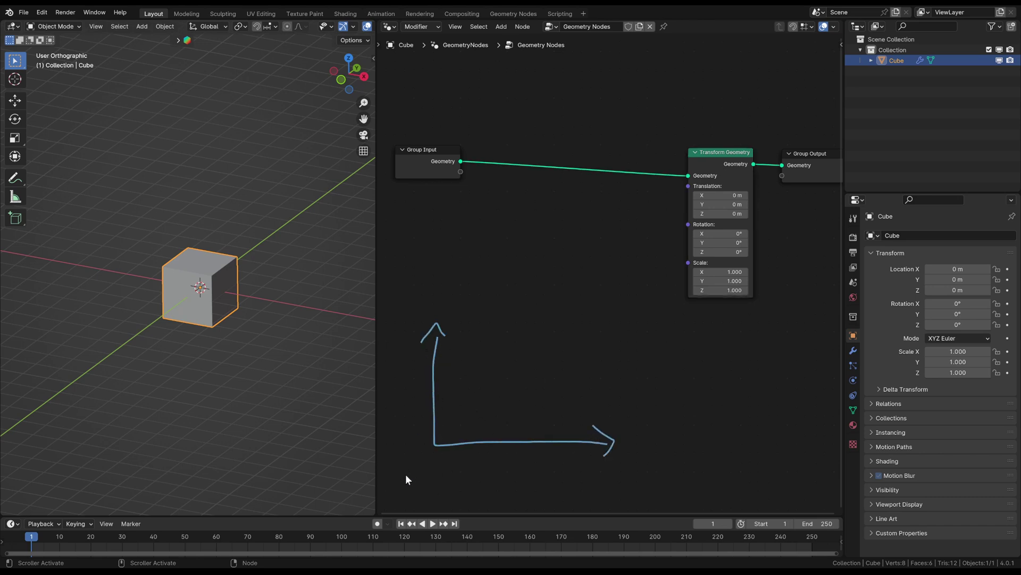
pyautogui.moveTo(412, 475)
pyautogui.mouseDown()
pyautogui.moveTo(466, 420)
pyautogui.moveTo(496, 452)
pyautogui.moveTo(537, 456)
pyautogui.moveTo(581, 425)
pyautogui.moveTo(629, 466)
pyautogui.mouseUp()
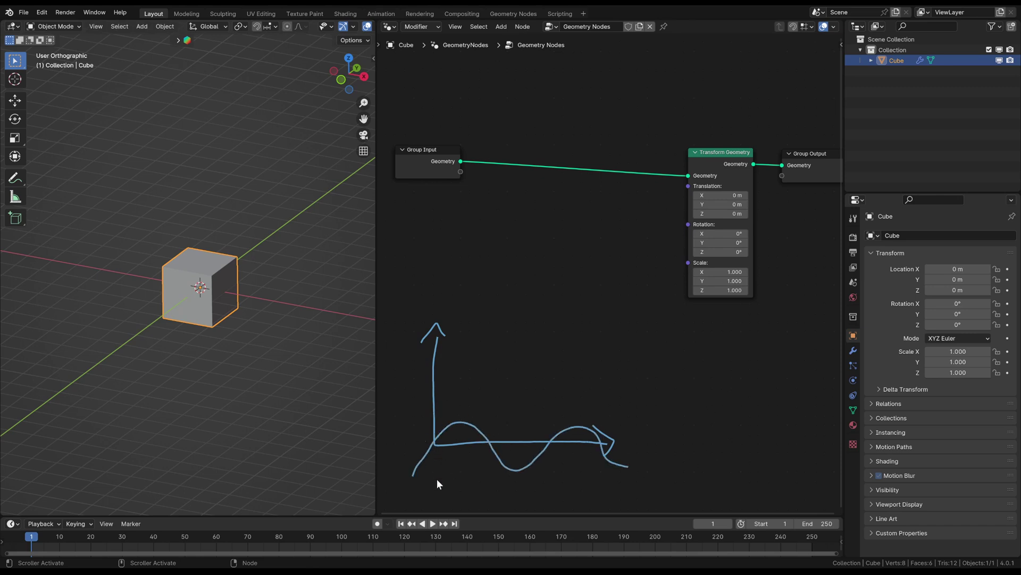
pyautogui.moveTo(437, 482)
pyautogui.mouseDown()
pyautogui.moveTo(613, 481)
pyautogui.moveTo(603, 492)
pyautogui.mouseUp()
pyautogui.moveTo(634, 444)
pyautogui.mouseDown()
pyautogui.moveTo(644, 457)
pyautogui.moveTo(647, 444)
pyautogui.mouseUp()
pyautogui.moveTo(418, 311)
pyautogui.mouseDown()
pyautogui.moveTo(431, 295)
pyautogui.moveTo(425, 302)
pyautogui.mouseUp()
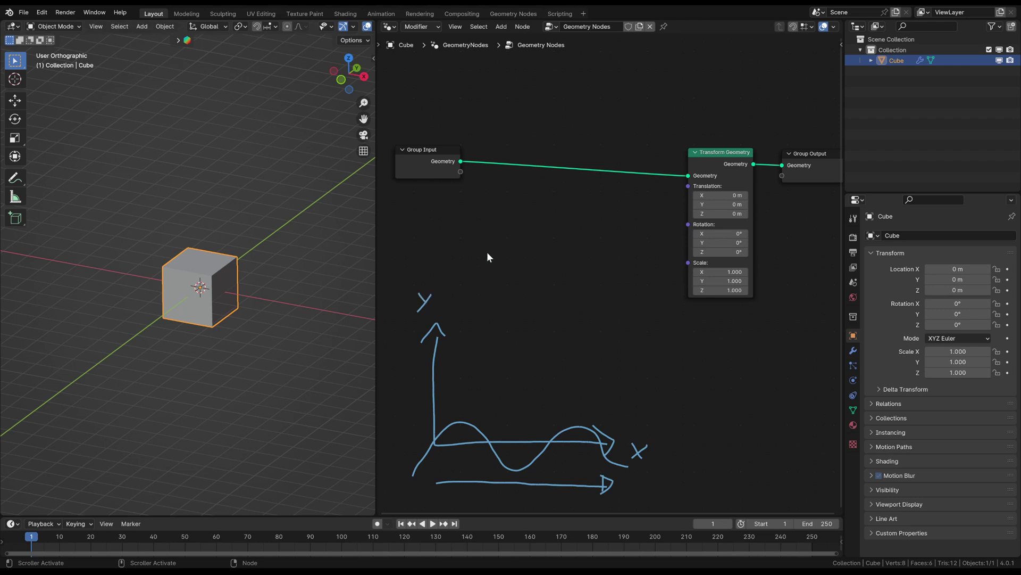
# Add a Value node below the Group Input node
pyautogui.hotkey('shift', 'a')
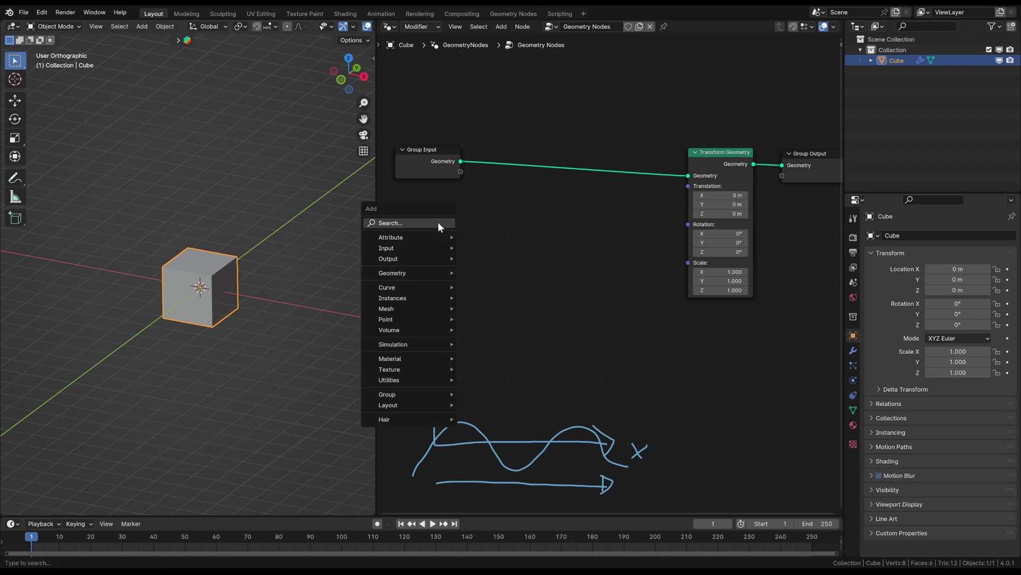
pyautogui.click(426, 222)
pyautogui.write('value')
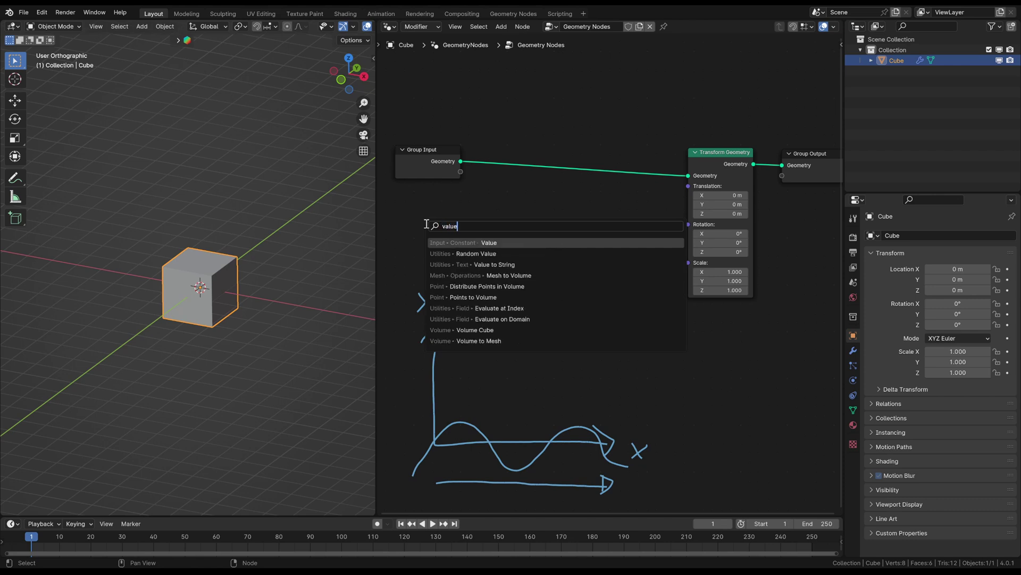
pyautogui.press('Return')
pyautogui.click(397, 222)
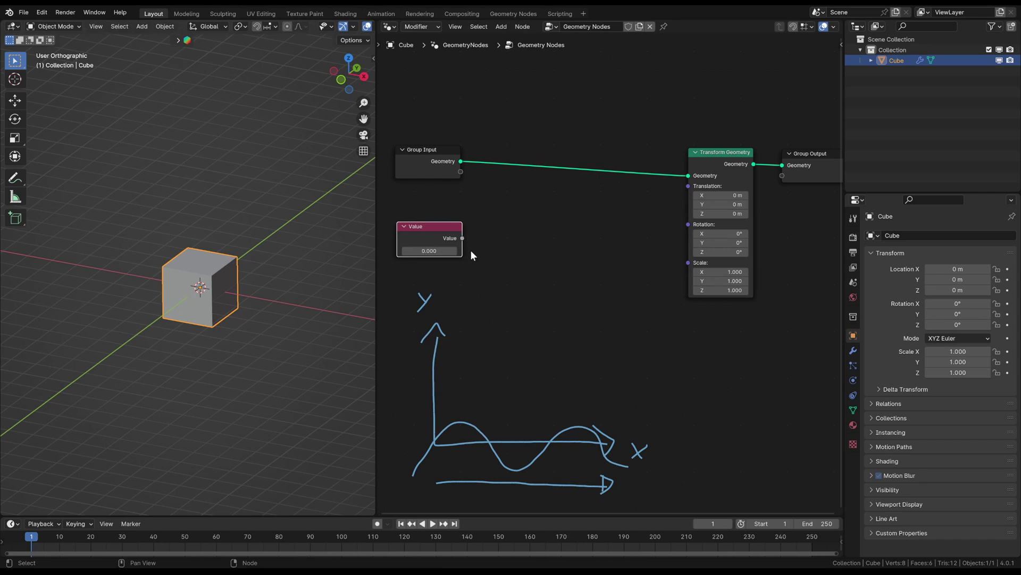
# Add an Integer node beside it, set it to 5, then delete it
pyautogui.hotkey('shift', 'a')
pyautogui.write('inte')
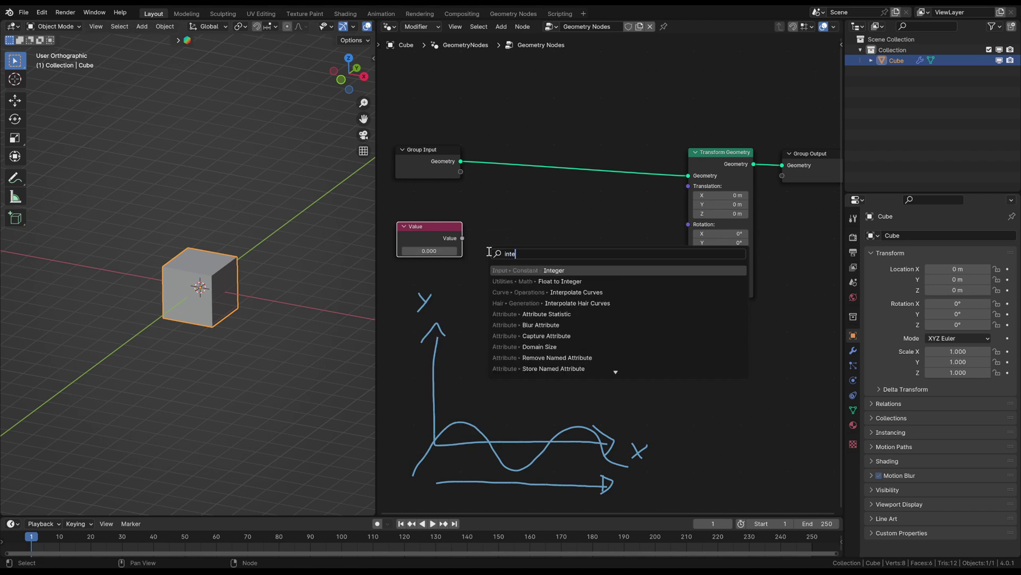
pyautogui.press('Return')
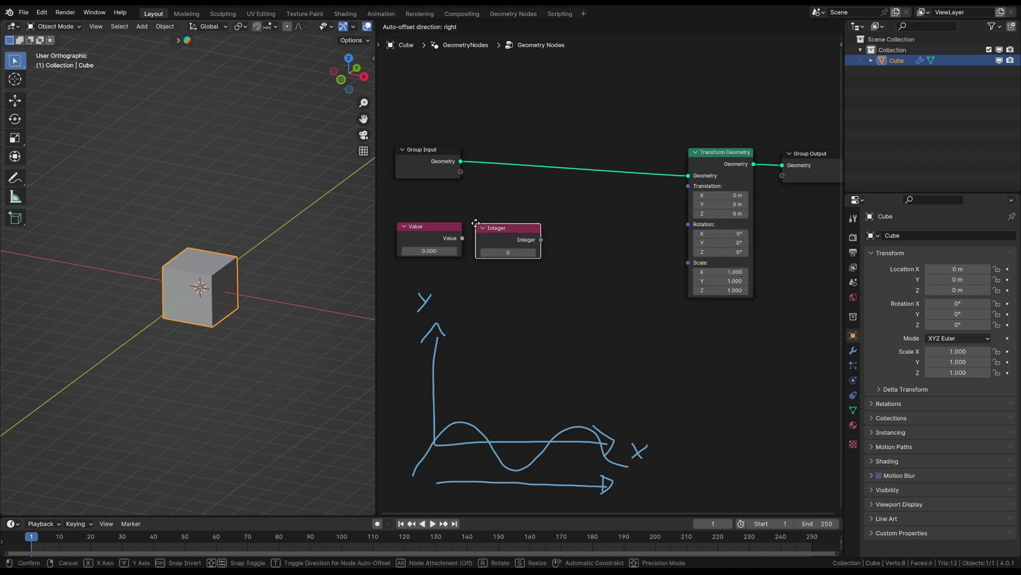
pyautogui.click(474, 222)
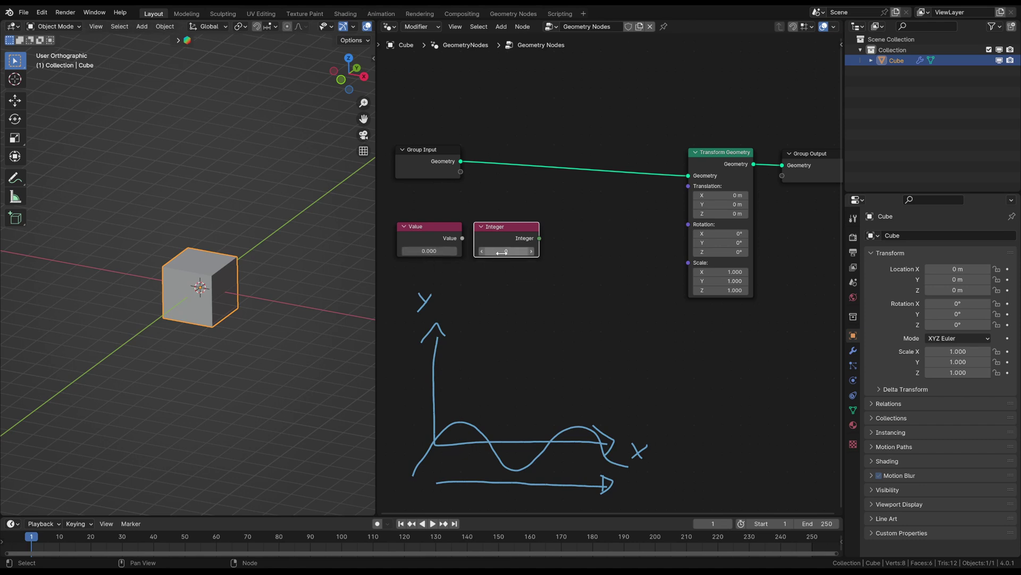
pyautogui.click(518, 251)
pyautogui.write('5')
pyautogui.press('Return')
pyautogui.press('x')
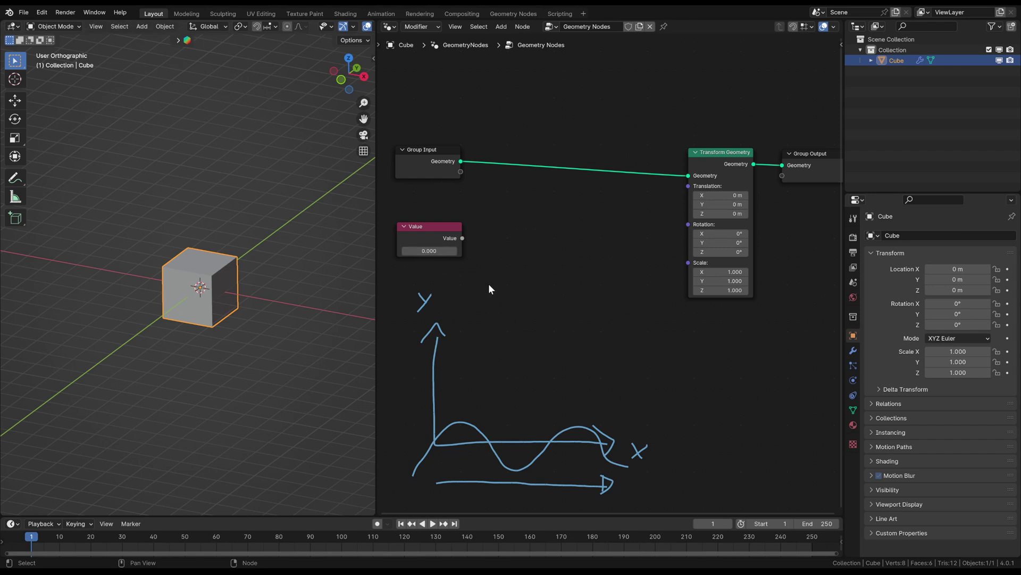
# Try 50 and 22.2 in the Value node, then replace them with the #frame driver
pyautogui.click(430, 251)
pyautogui.write('50')
pyautogui.press('Return')
pyautogui.moveTo(429, 251); pyautogui.dragTo(400, 251)
pyautogui.click(446, 252)
pyautogui.write('#frame')
pyautogui.press('Return')
# Enlarge the timeline and test-play the animation from frame 1
pyautogui.moveTo(326, 515); pyautogui.dragTo(326, 486)
pyautogui.press('space')
pyautogui.moveTo(32, 507); pyautogui.dragTo(372, 519)
pyautogui.press('space')
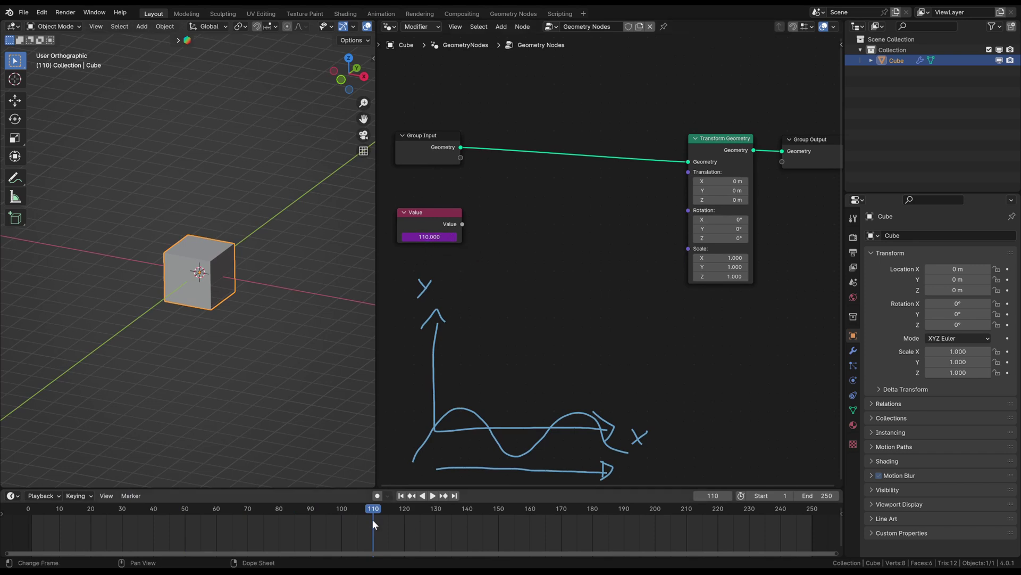
pyautogui.click(401, 496)
pyautogui.press('space')
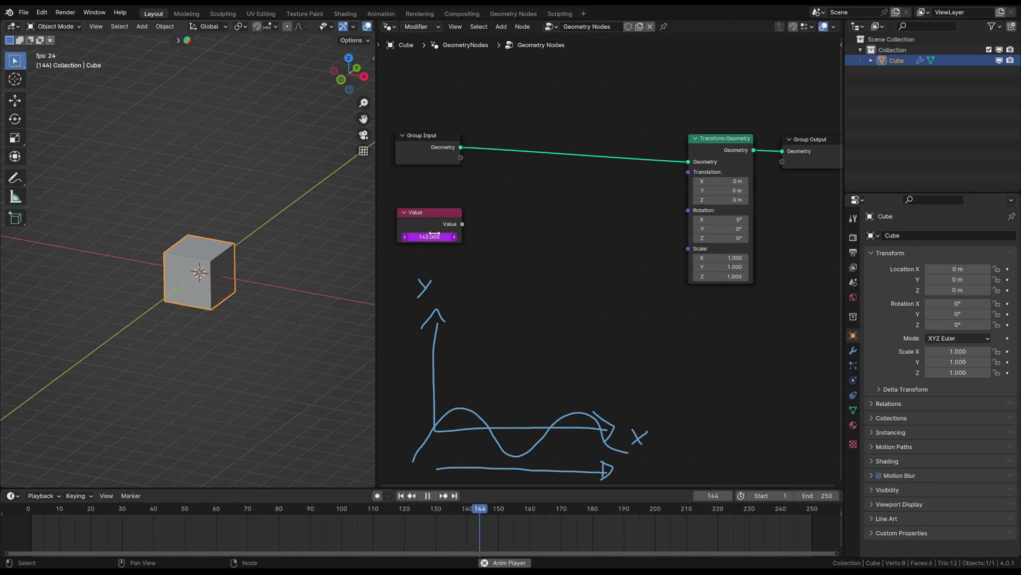
pyautogui.press('space')
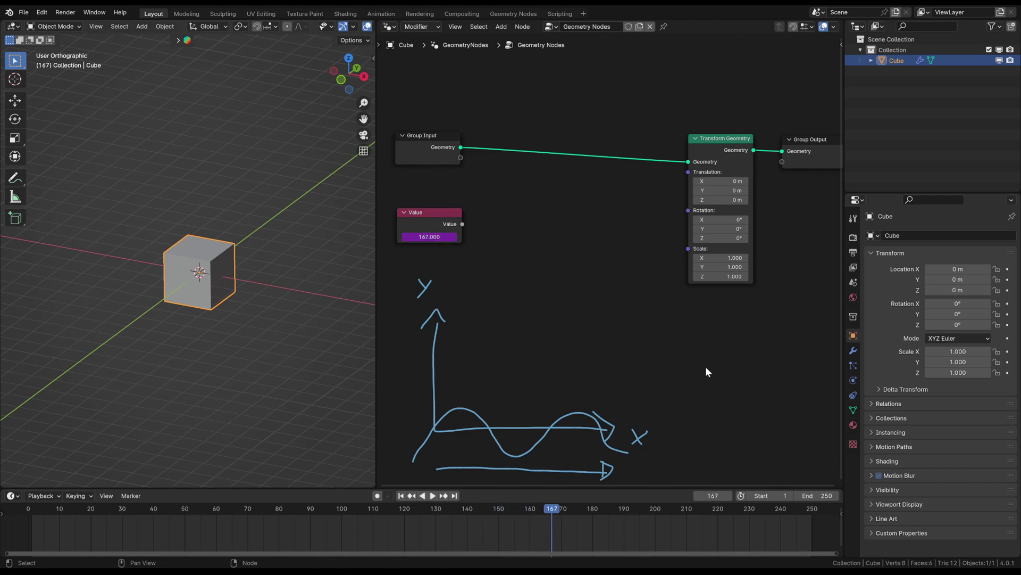
# Set the end frame to 10000 and play from the start until frame 203
pyautogui.click(816, 496)
pyautogui.write('10000')
pyautogui.press('Return')
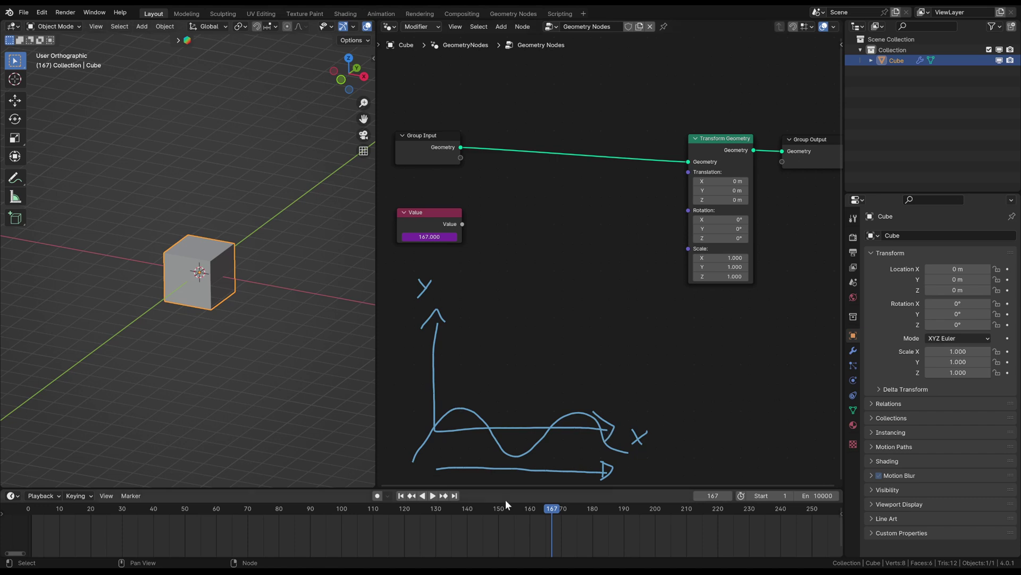
pyautogui.click(401, 495)
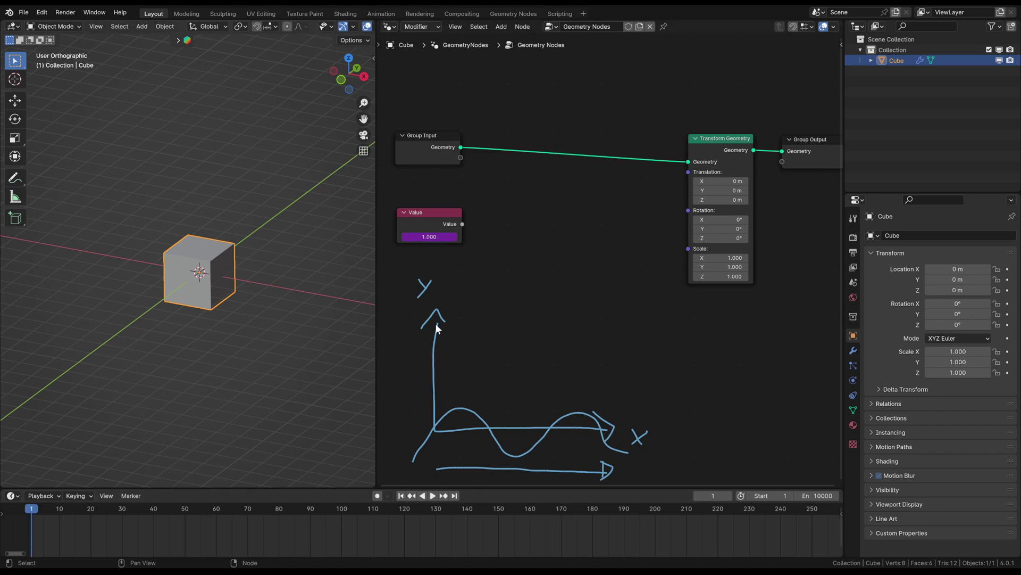
pyautogui.press('space')
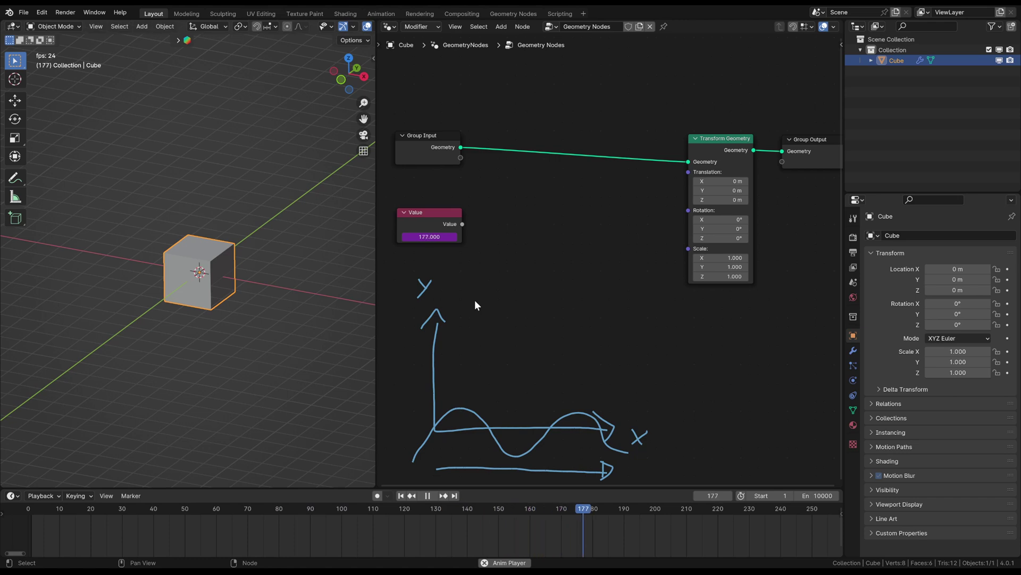
pyautogui.press('space')
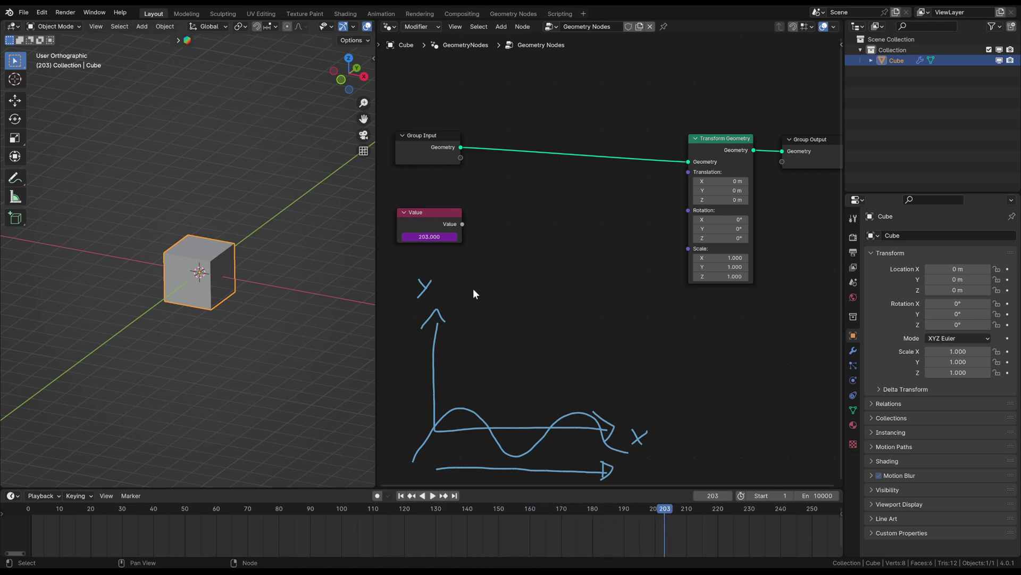
# Add a Math node set to Sine and connect the Value output to its input
pyautogui.hotkey('shift', 'a')
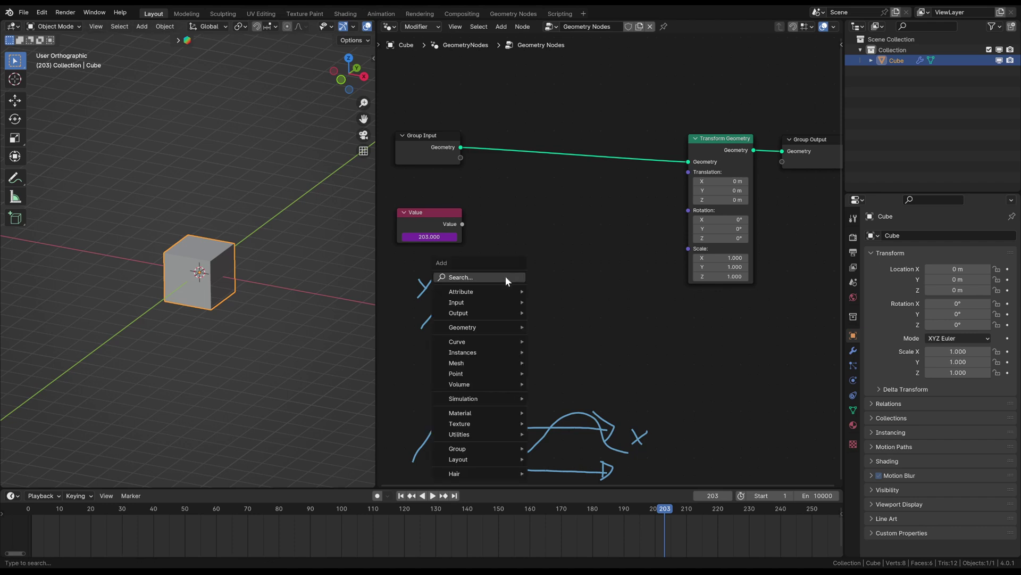
pyautogui.click(509, 276)
pyautogui.write('math')
pyautogui.press('Return')
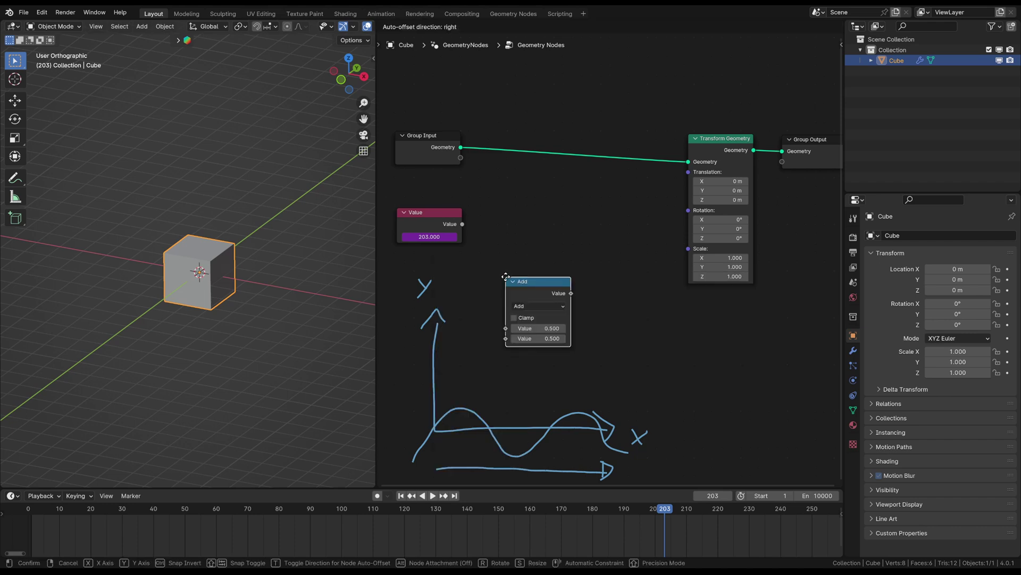
pyautogui.click(513, 232)
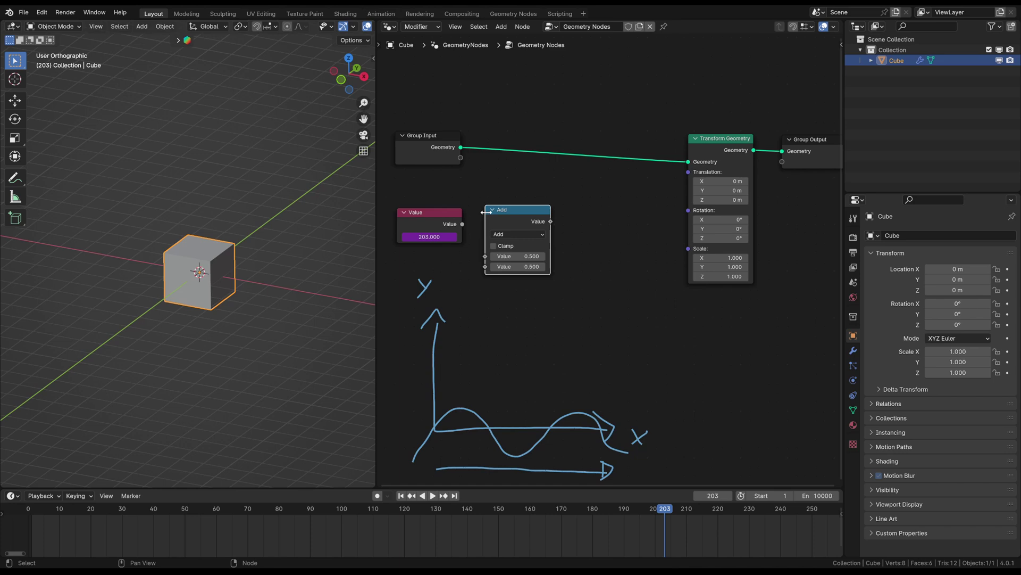
pyautogui.click(514, 234)
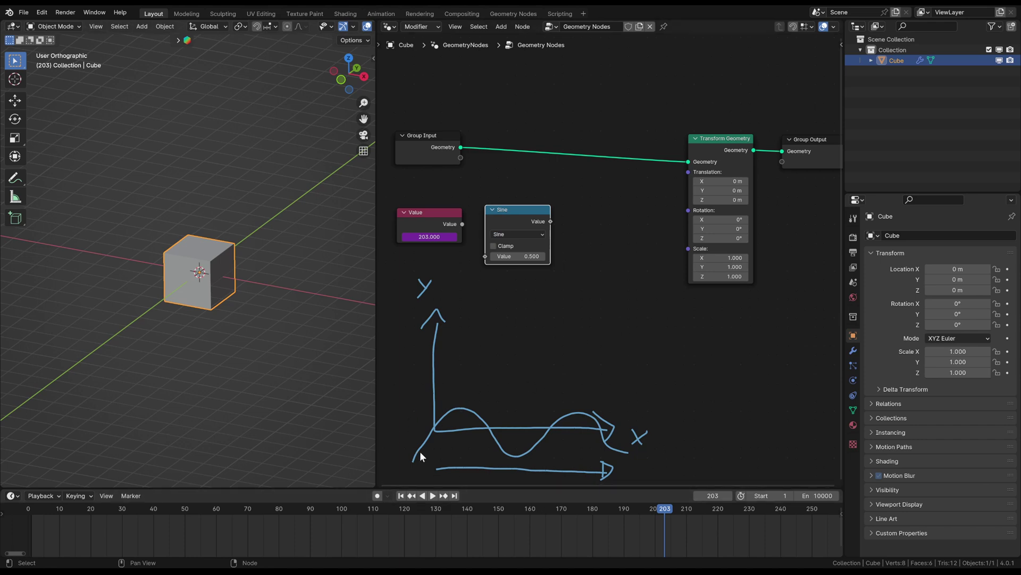
pyautogui.moveTo(519, 210); pyautogui.dragTo(522, 206)
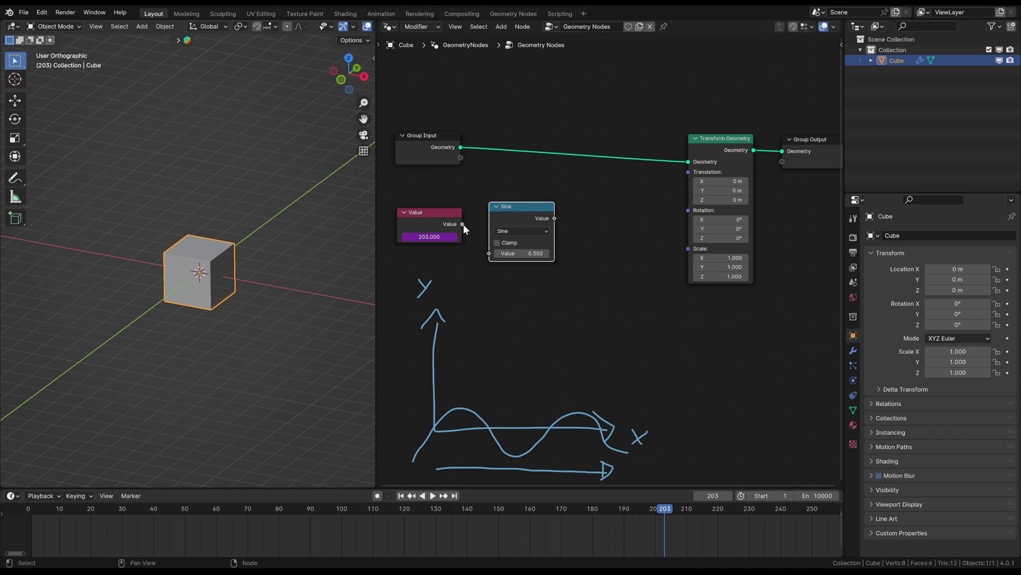
pyautogui.moveTo(462, 223); pyautogui.dragTo(488, 251)
pyautogui.moveTo(519, 212); pyautogui.dragTo(517, 195)
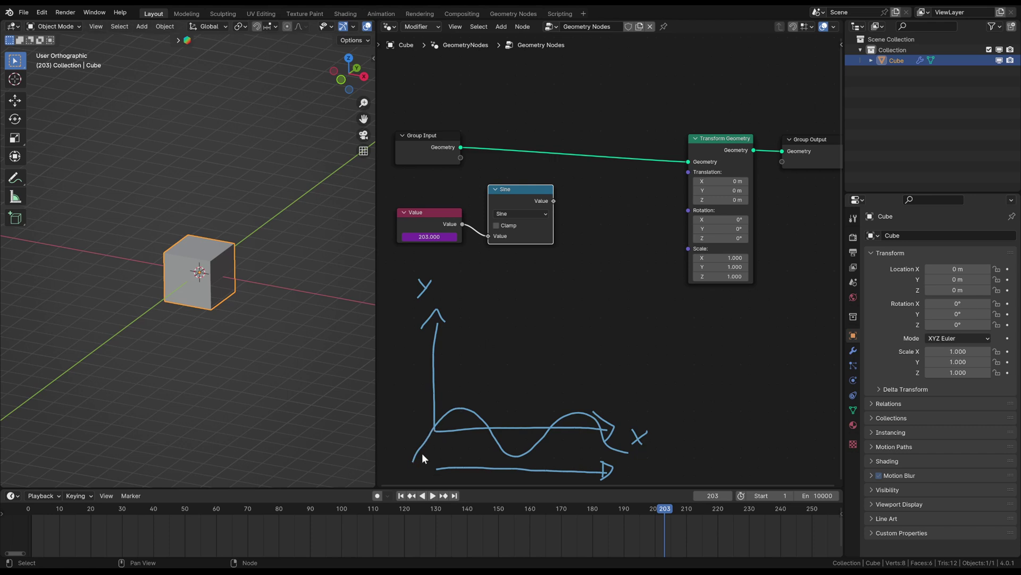
# Start annotating a -1 mark beside the sine sketch, then undo the extra strokes
pyautogui.press('e')
pyautogui.moveTo(408, 461)
pyautogui.mouseDown()
pyautogui.moveTo(424, 460)
pyautogui.moveTo(394, 462)
pyautogui.mouseUp()
pyautogui.moveTo(398, 462); pyautogui.dragTo(403, 465)
pyautogui.hotkey('ctrl', 'z')
pyautogui.hotkey('ctrl', 'z')
pyautogui.hotkey('ctrl', 'z')
pyautogui.hotkey('ctrl', 'z')
# Check the Annotations settings in the sidebar's View tab, then write a 1 on the y-axis
pyautogui.press('n')
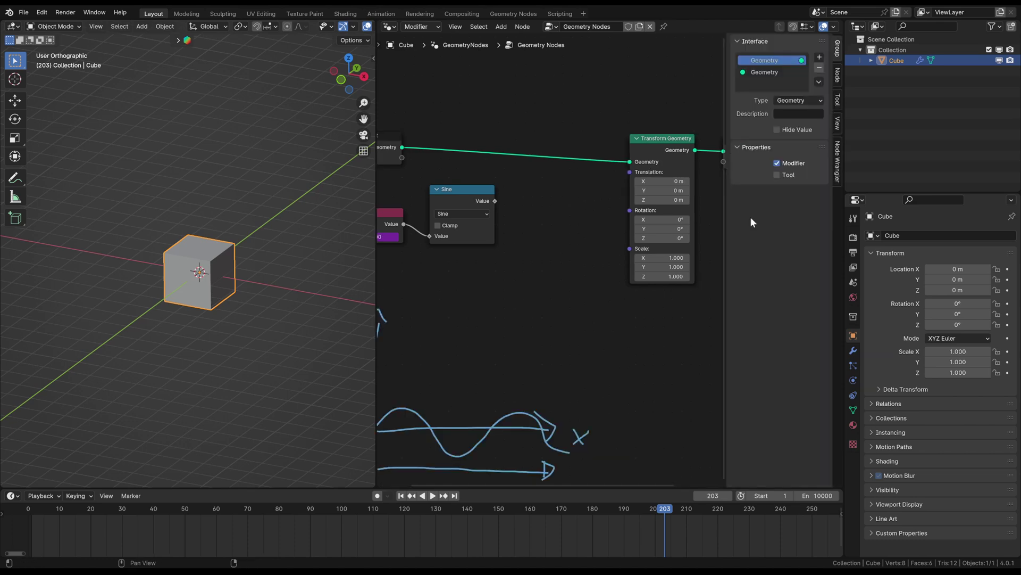
pyautogui.click(833, 124)
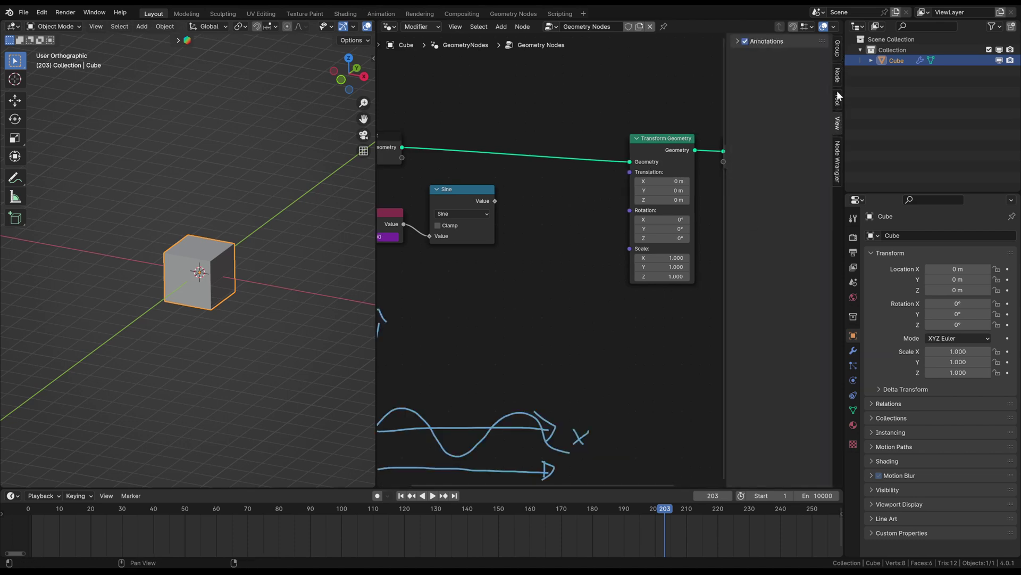
pyautogui.click(739, 43)
pyautogui.press('n')
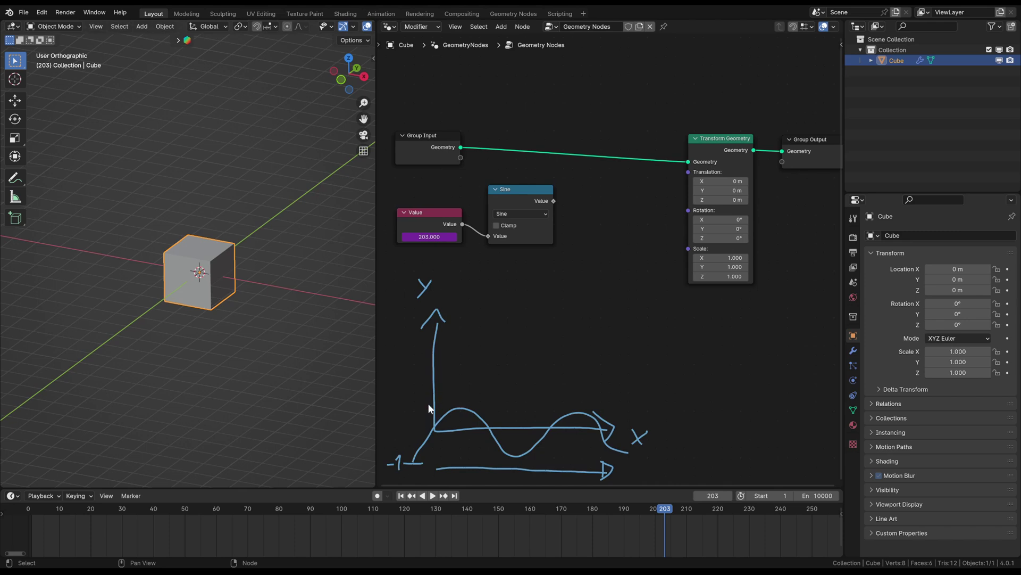
pyautogui.moveTo(395, 404); pyautogui.dragTo(394, 416)
pyautogui.moveTo(554, 201)
# Add Combine XYZ, wire Sine into its Y and its Vector into Transform Geometry Rotation, then play
pyautogui.hotkey('shift', 'a')
pyautogui.click(593, 216)
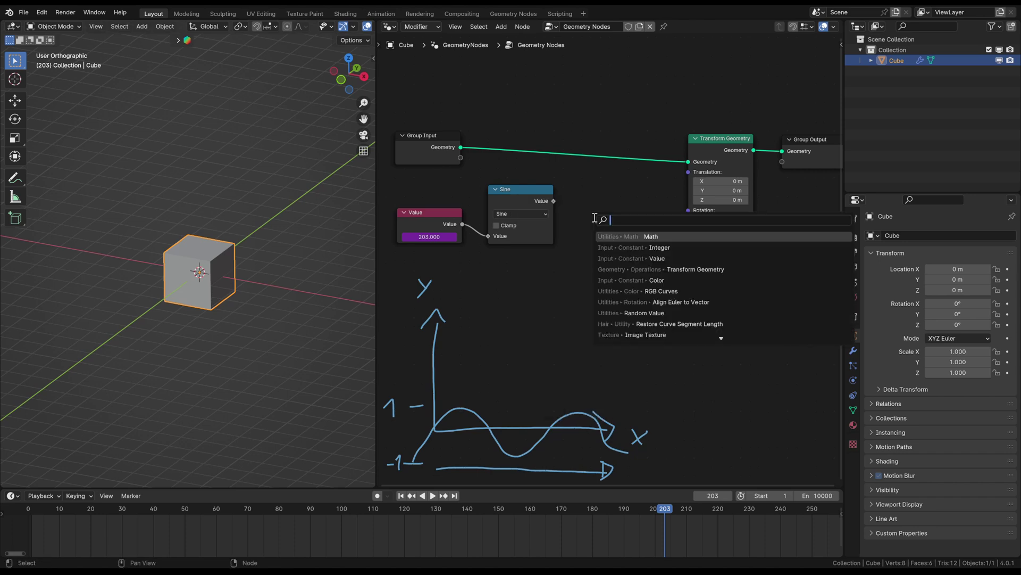
pyautogui.write('combine xyz')
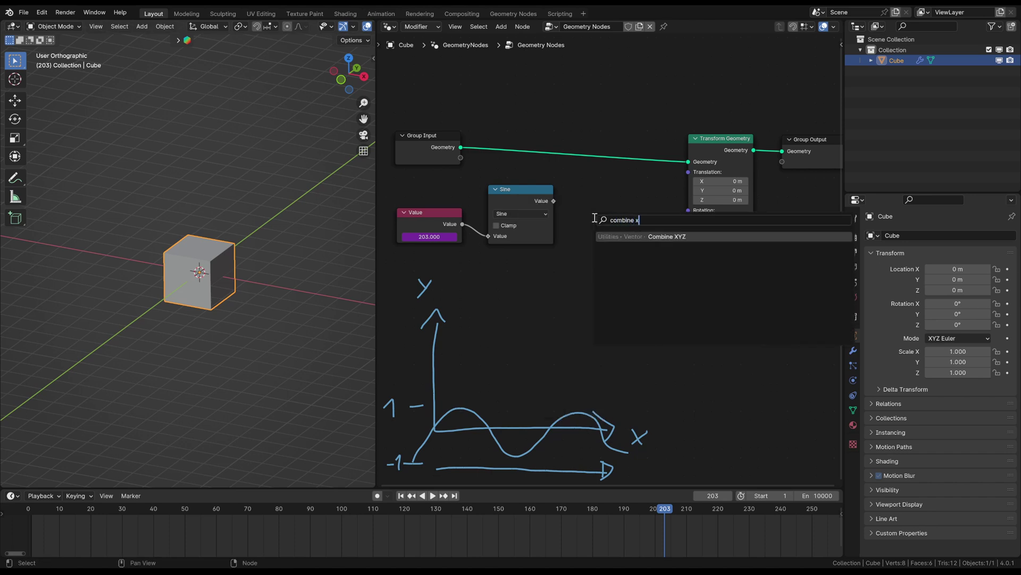
pyautogui.click(660, 237)
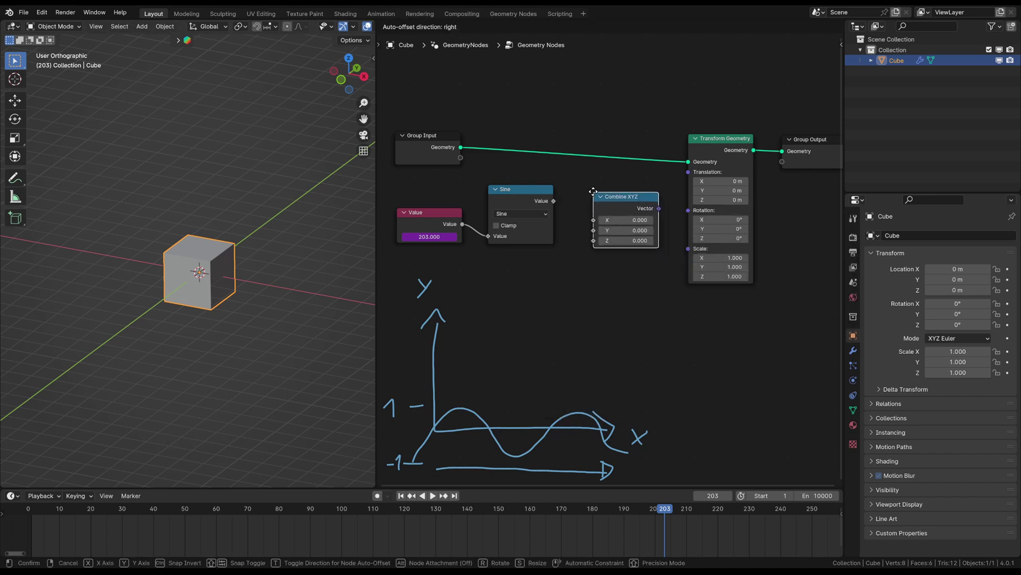
pyautogui.click(579, 188)
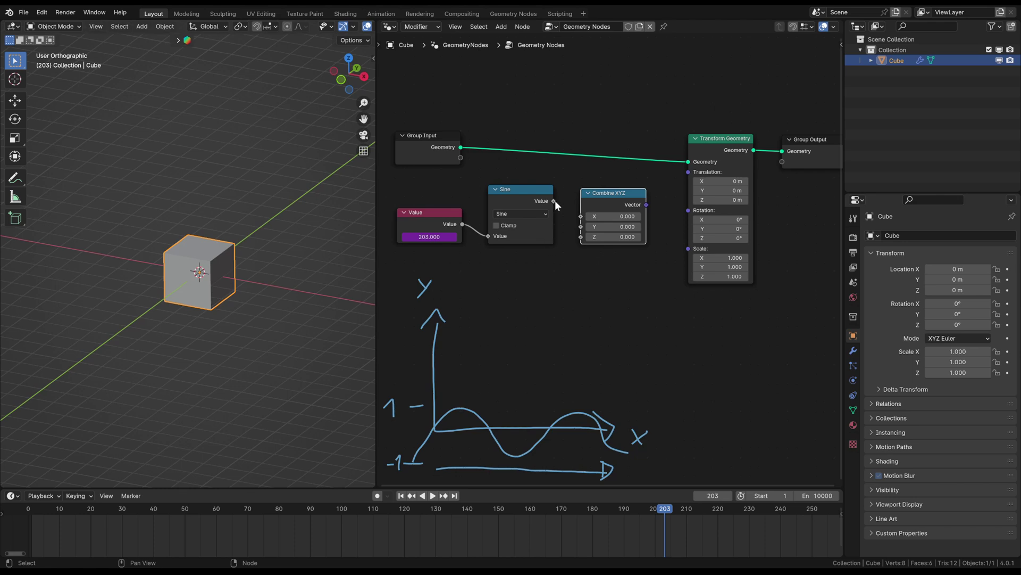
pyautogui.moveTo(555, 200); pyautogui.dragTo(582, 226)
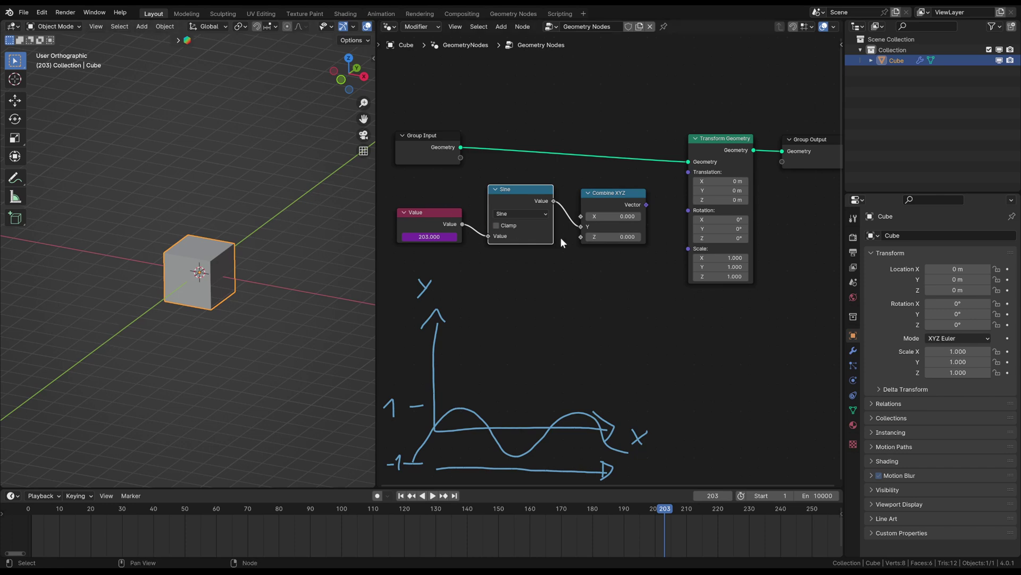
pyautogui.moveTo(646, 204); pyautogui.dragTo(688, 210)
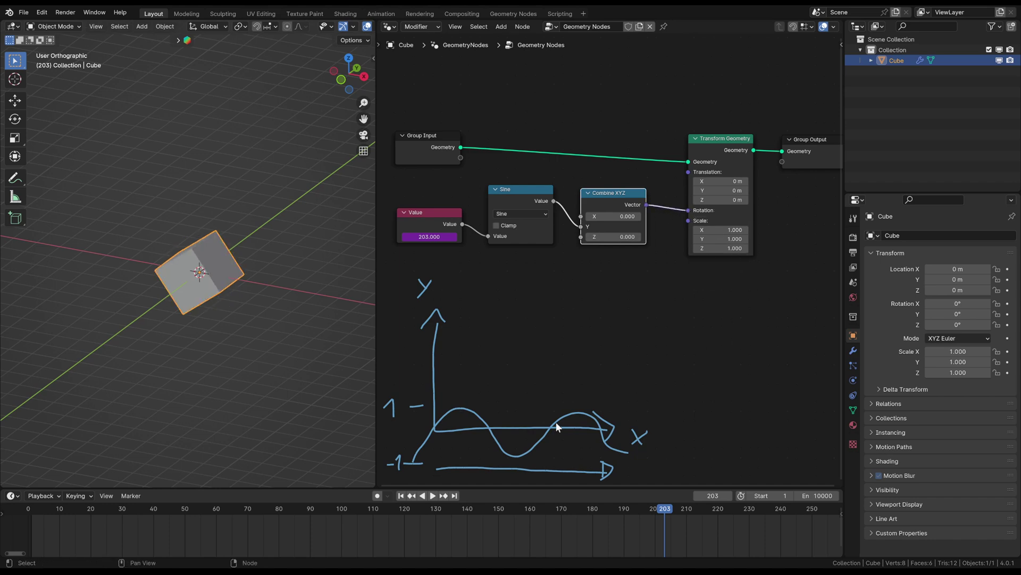
pyautogui.press('space')
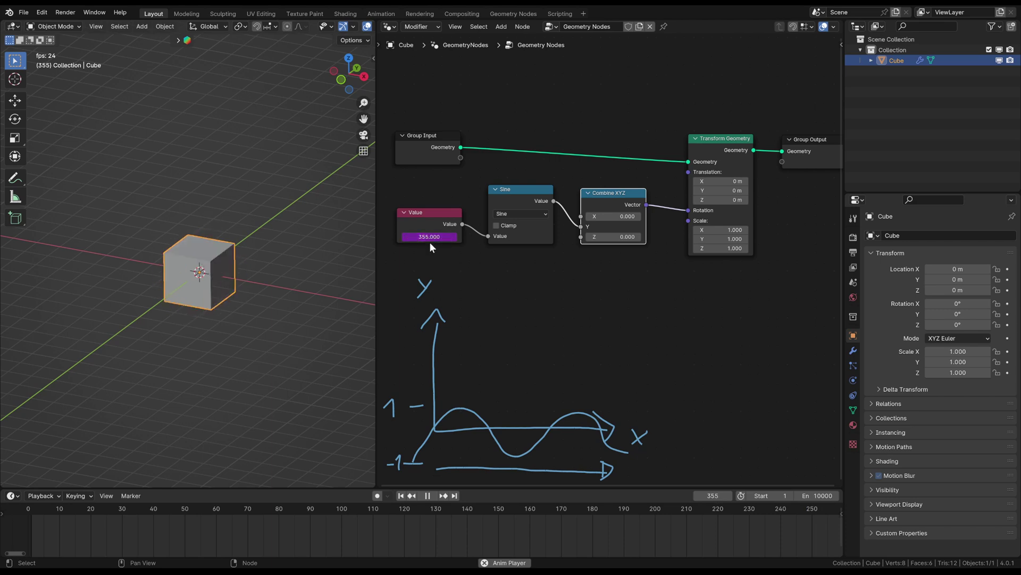
# Stop playback and move the Value node left to make room
pyautogui.press('space')
pyautogui.scroll(-2, 518, 319)
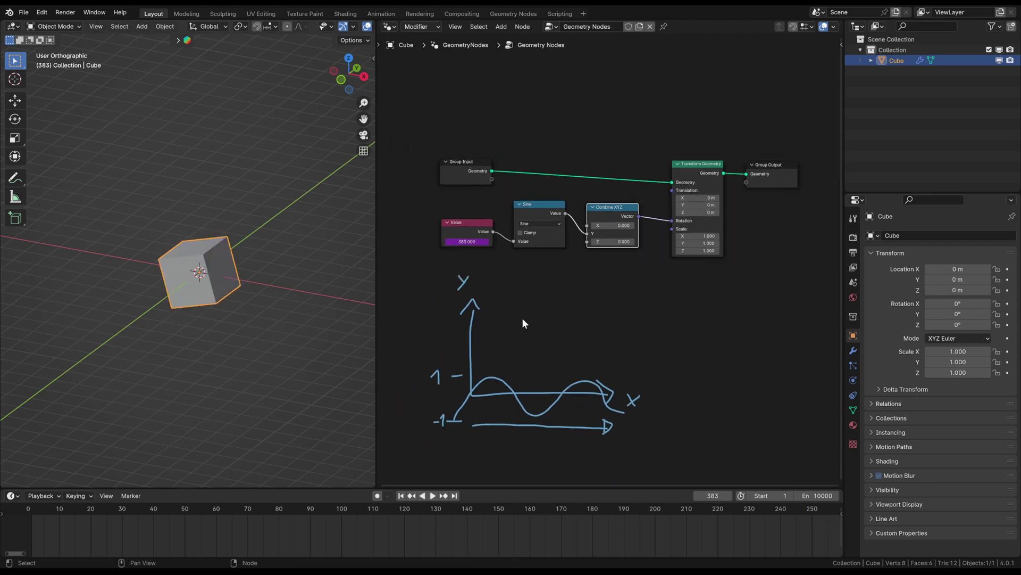
pyautogui.keyDown('ctrl'); pyautogui.hscroll(-3, 537, 266); pyautogui.keyUp('ctrl')
pyautogui.moveTo(561, 230); pyautogui.dragTo(445, 235)
pyautogui.click(476, 281)
# Drop a Math node onto the Value-to-Sine link and set it to Divide by 10
pyautogui.hotkey('shift', 'a')
pyautogui.write('ma')
pyautogui.press('Return')
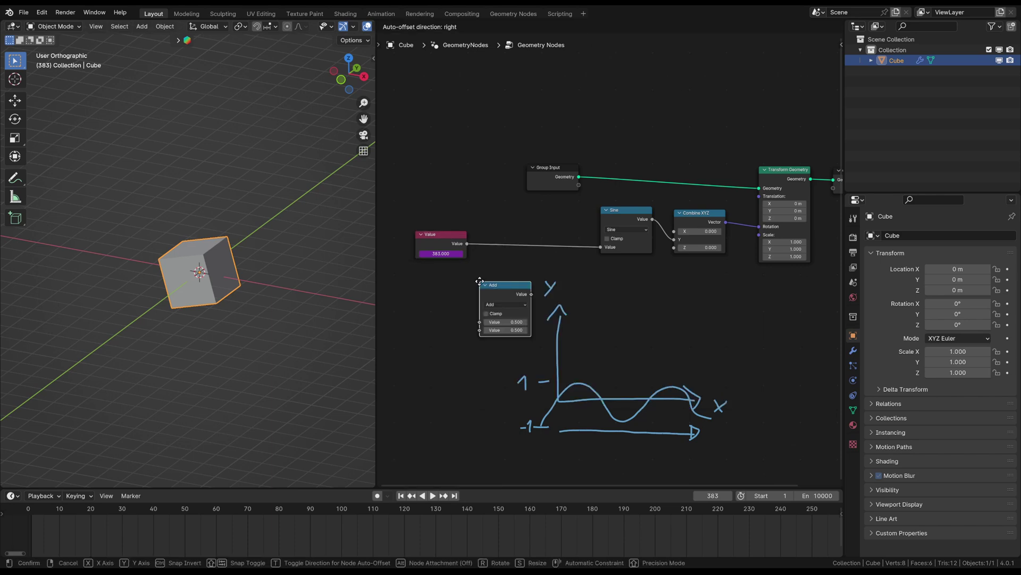
pyautogui.click(511, 216)
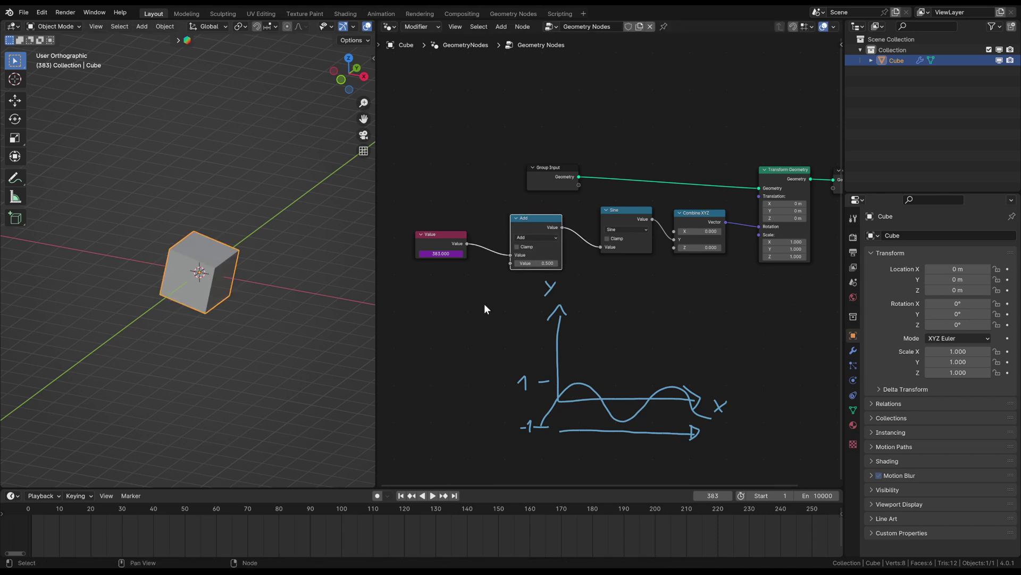
pyautogui.click(534, 235)
pyautogui.click(530, 269)
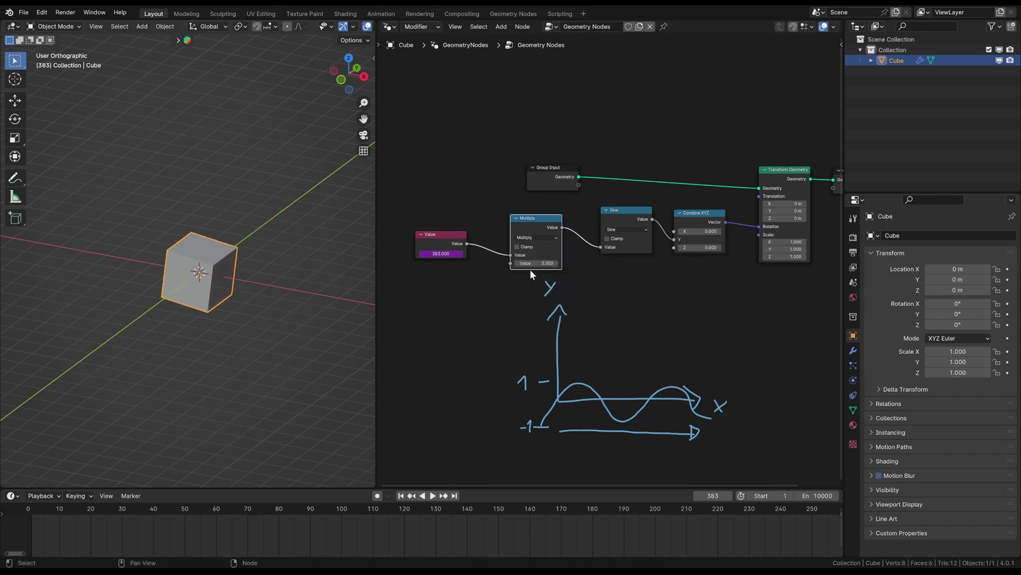
pyautogui.click(536, 265)
pyautogui.write('0.1')
pyautogui.press('Return')
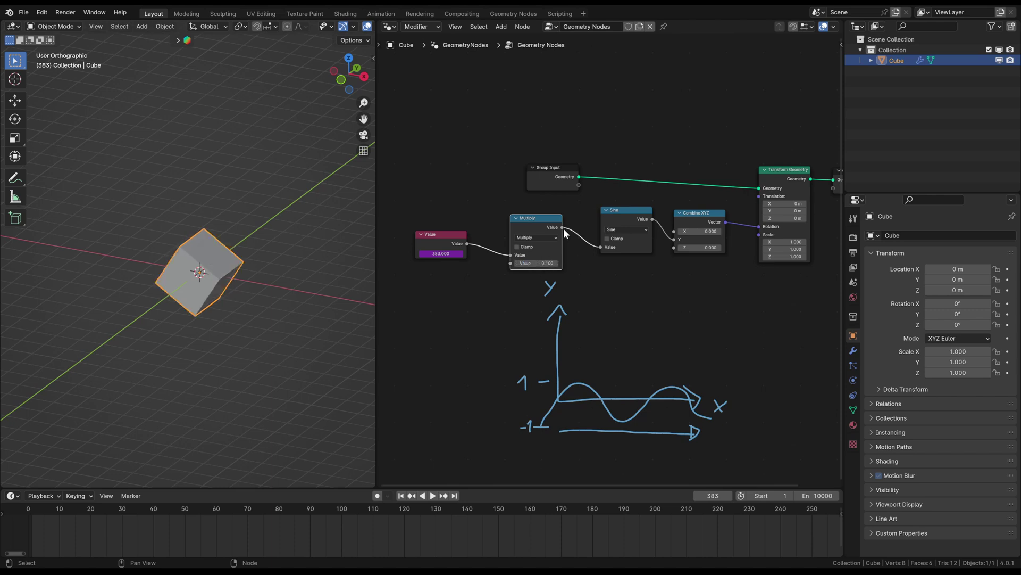
pyautogui.click(545, 239)
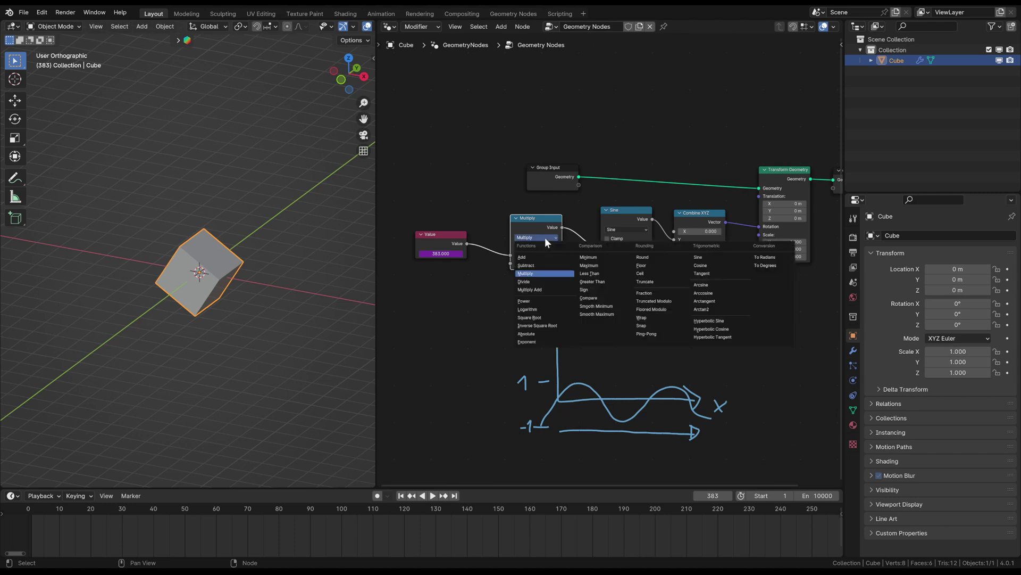
pyautogui.click(535, 278)
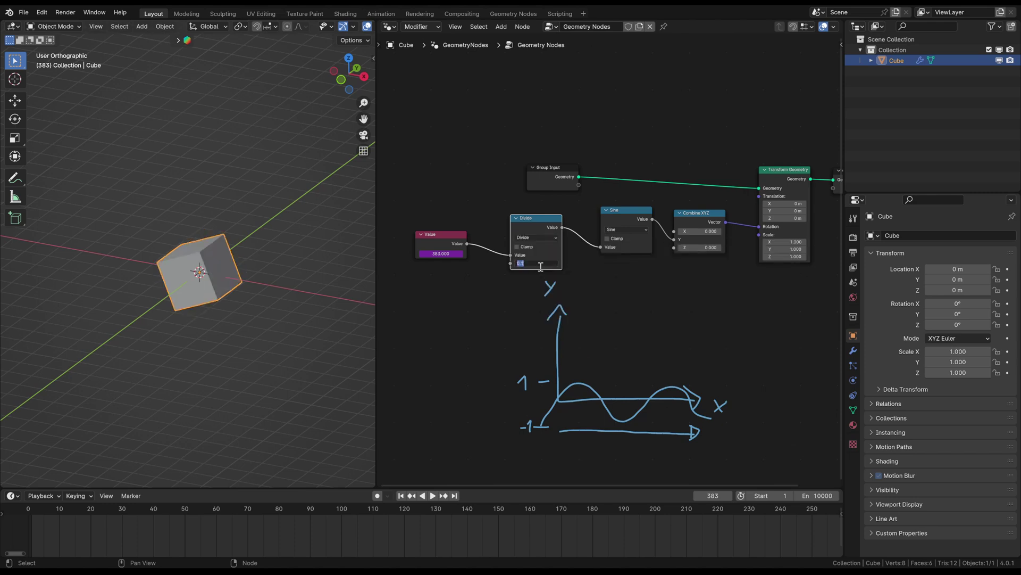
pyautogui.moveTo(539, 264); pyautogui.dragTo(585, 264)
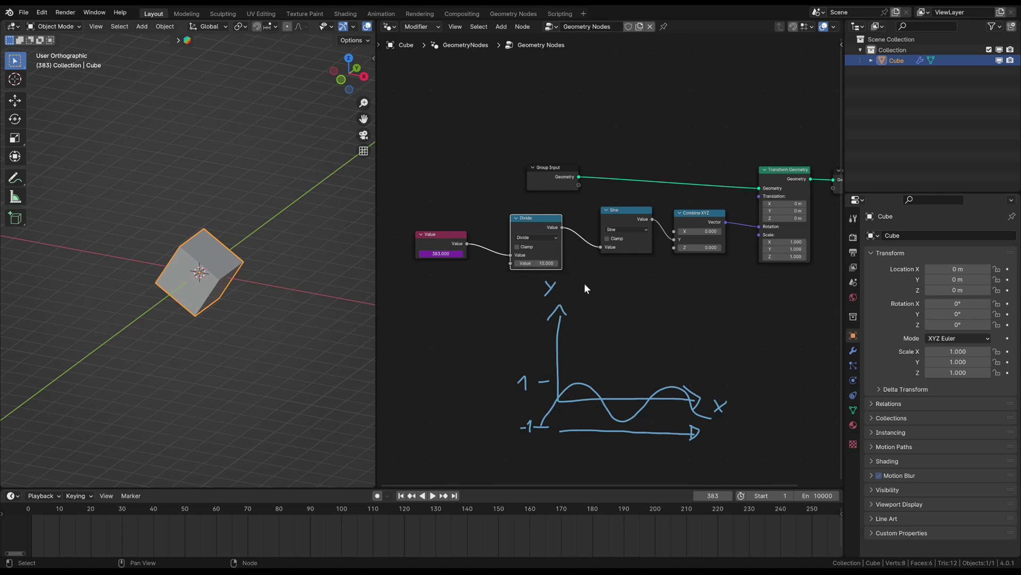
# Play the animation briefly, then rewind to frame 1
pyautogui.press('space')
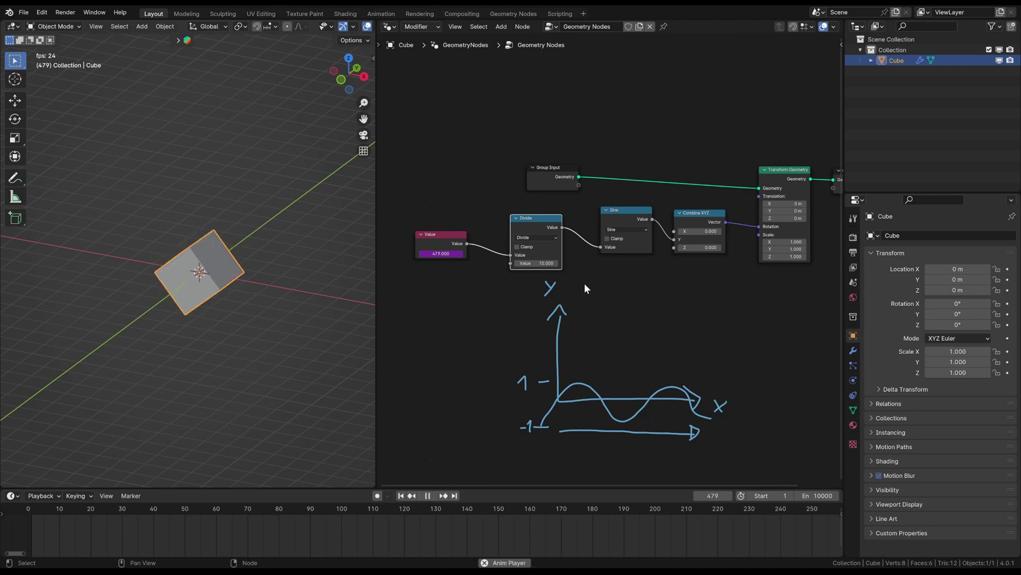
pyautogui.moveTo(576, 286); pyautogui.dragTo(615, 285, button='middle')
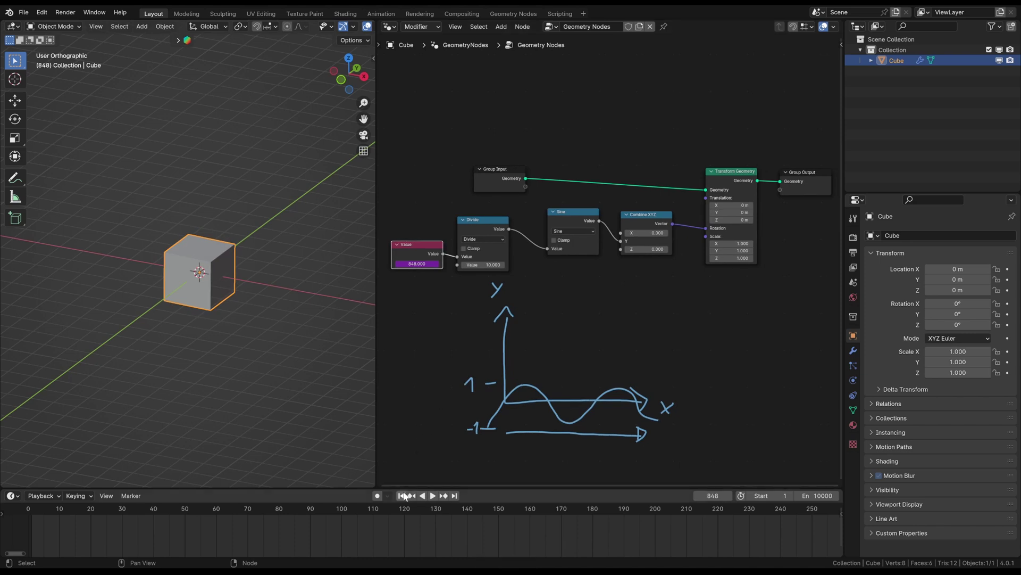
pyautogui.click(402, 496)
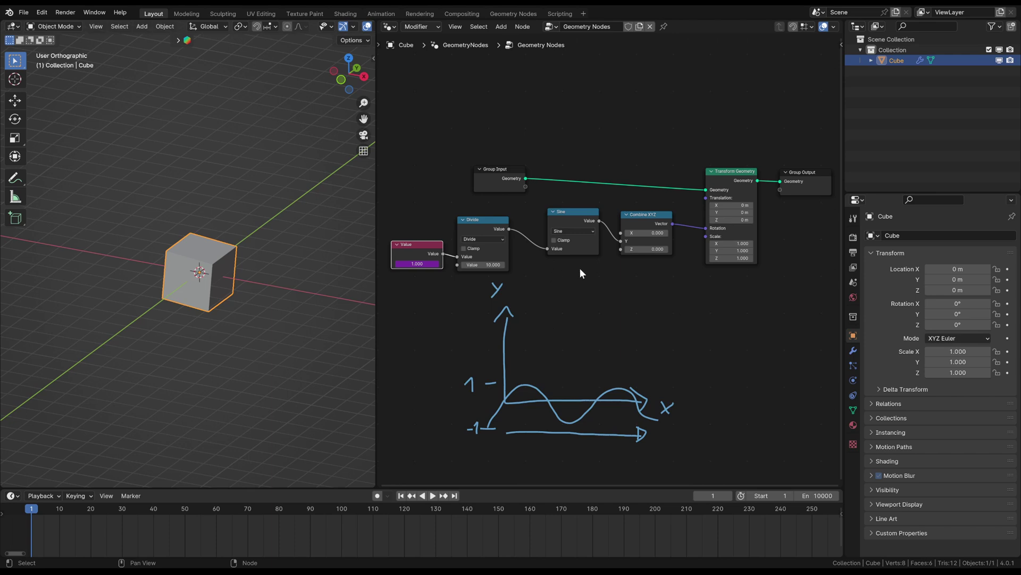
# Move Sine and Combine XYZ closer together and extend the sketched axis arrow
pyautogui.moveTo(575, 215); pyautogui.dragTo(561, 223)
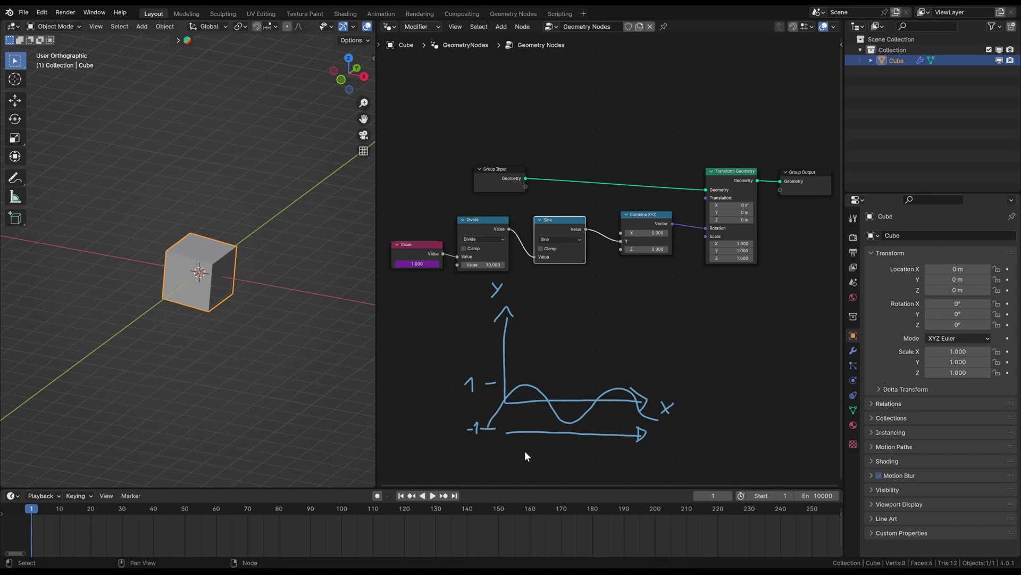
pyautogui.moveTo(502, 438); pyautogui.dragTo(698, 431)
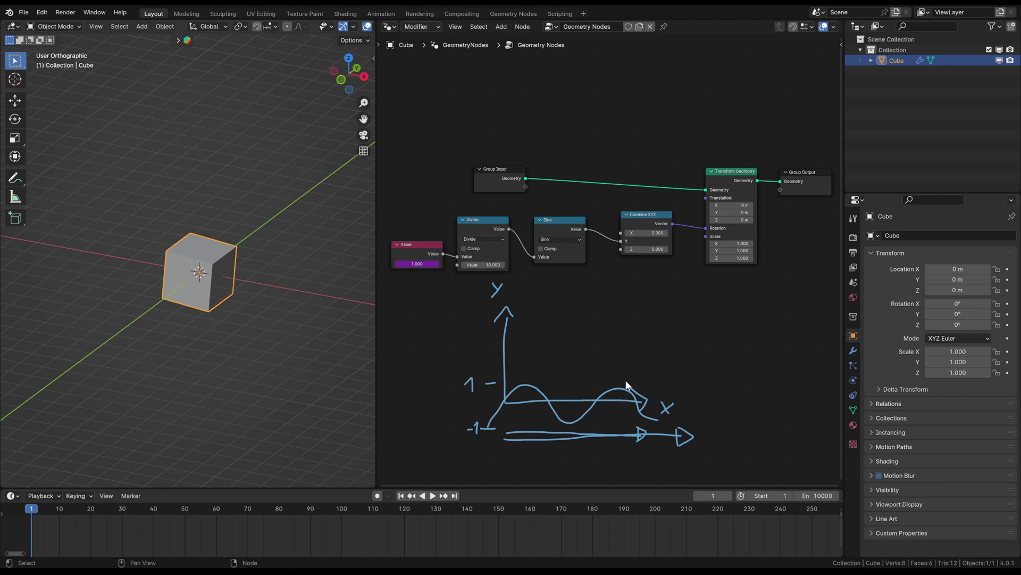
pyautogui.moveTo(629, 385); pyautogui.dragTo(647, 399)
pyautogui.moveTo(650, 219); pyautogui.dragTo(631, 221)
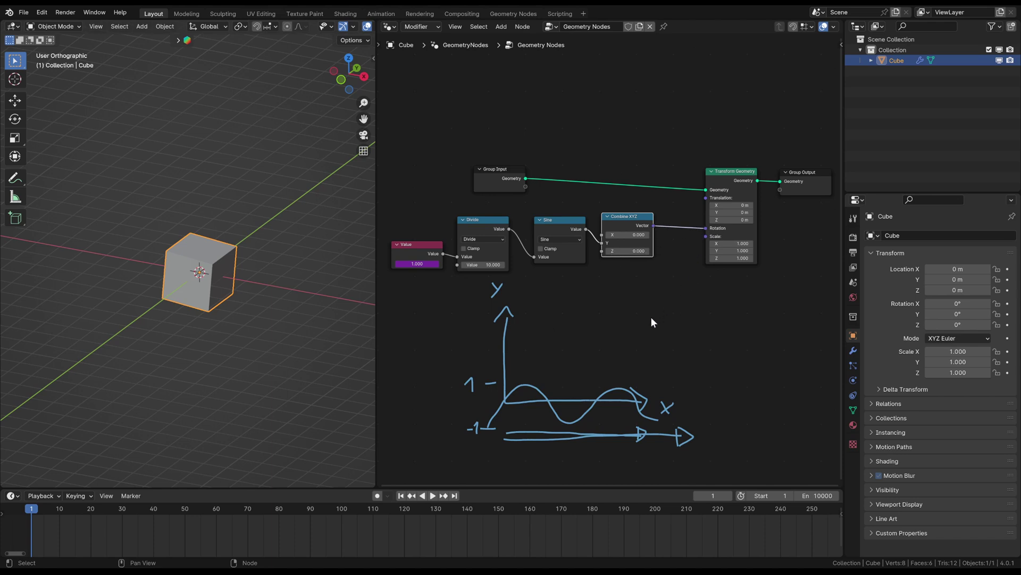
# Nudge Transform Geometry left, keep the cube's Y rotation at 0°, and play the animation
pyautogui.moveTo(735, 173); pyautogui.dragTo(718, 173)
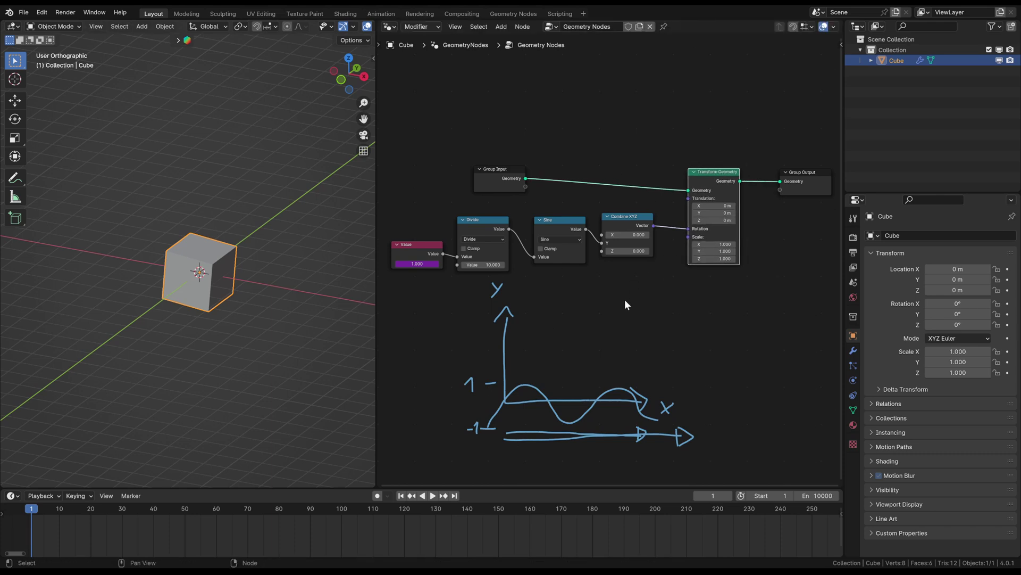
pyautogui.moveTo(957, 314)
pyautogui.mouseDown()
pyautogui.moveTo(941, 314)
pyautogui.moveTo(968, 314)
pyautogui.mouseUp()
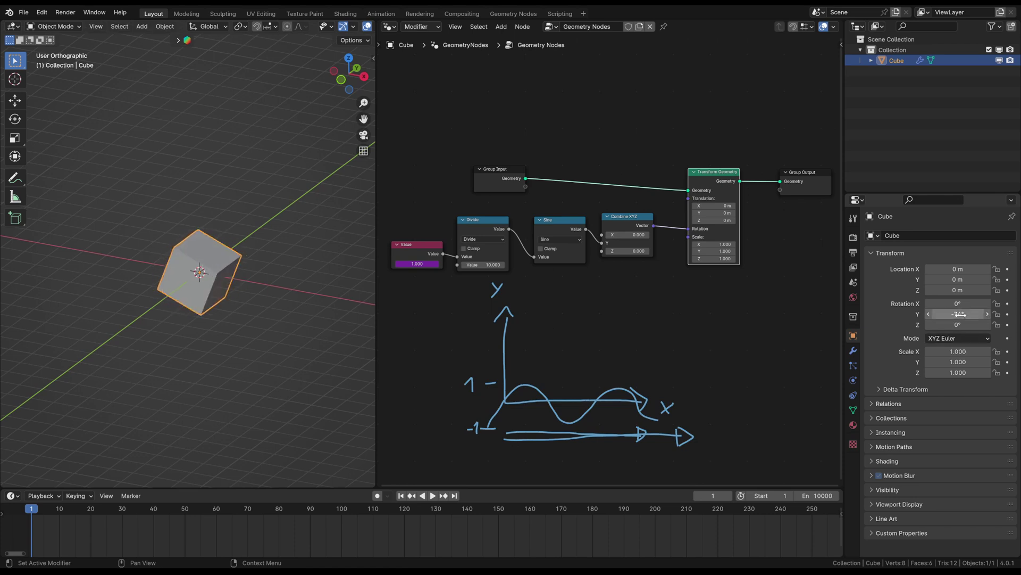
pyautogui.press('Return')
pyautogui.press('space')
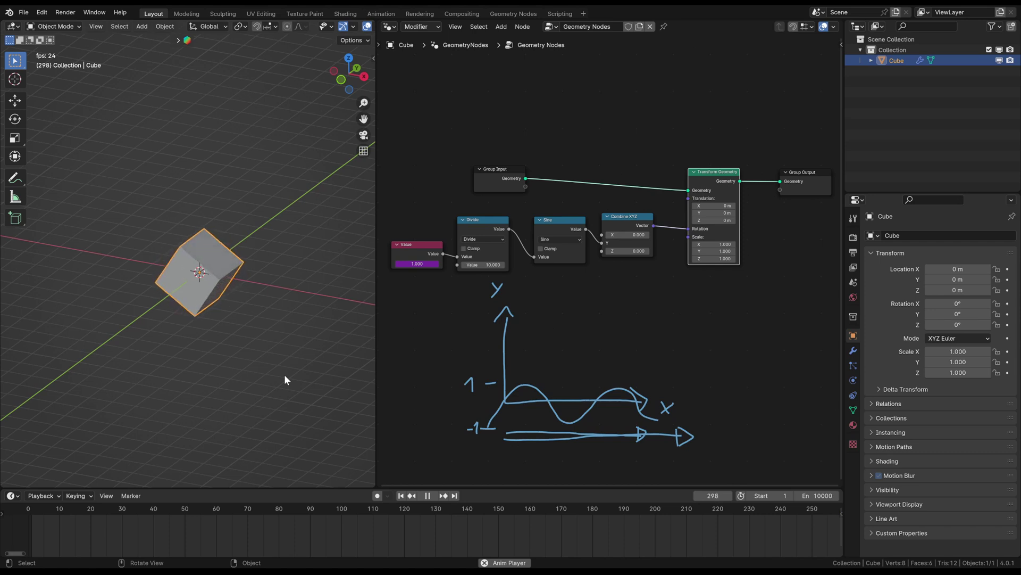
# In front view Edit Mode, shrink the cube's mesh and stretch it tall along Z
pyautogui.press('space')
pyautogui.press('KP_1')
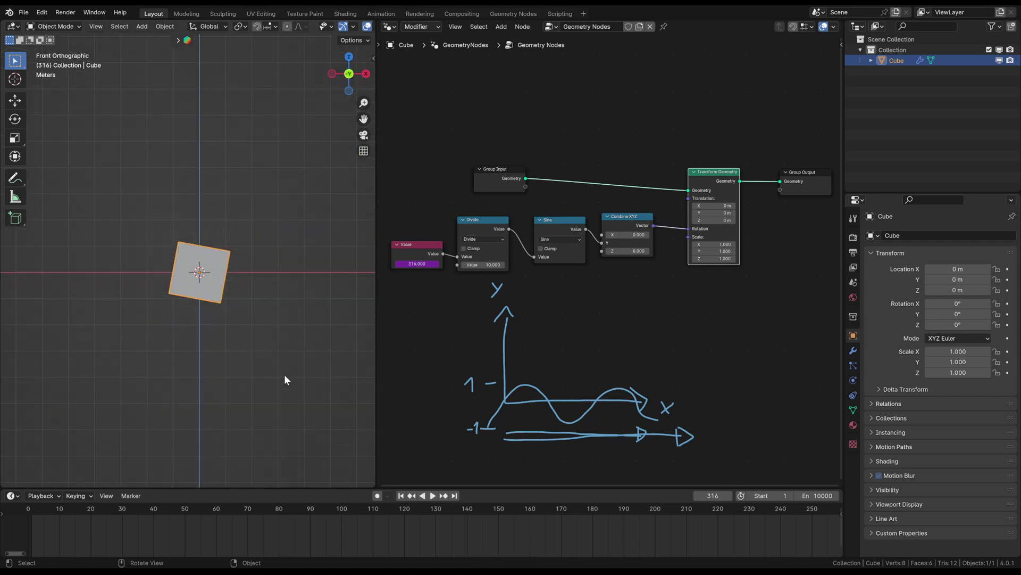
pyautogui.press('Tab')
pyautogui.scroll(4, 282, 335)
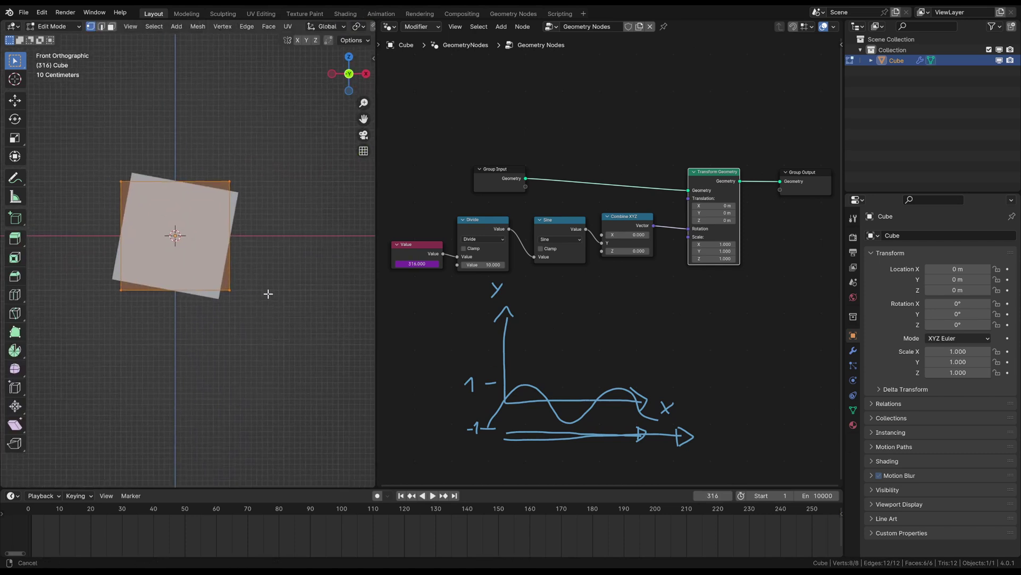
pyautogui.press('s')
pyautogui.click(250, 265)
pyautogui.press('s')
pyautogui.press('z')
pyautogui.click(43, 426)
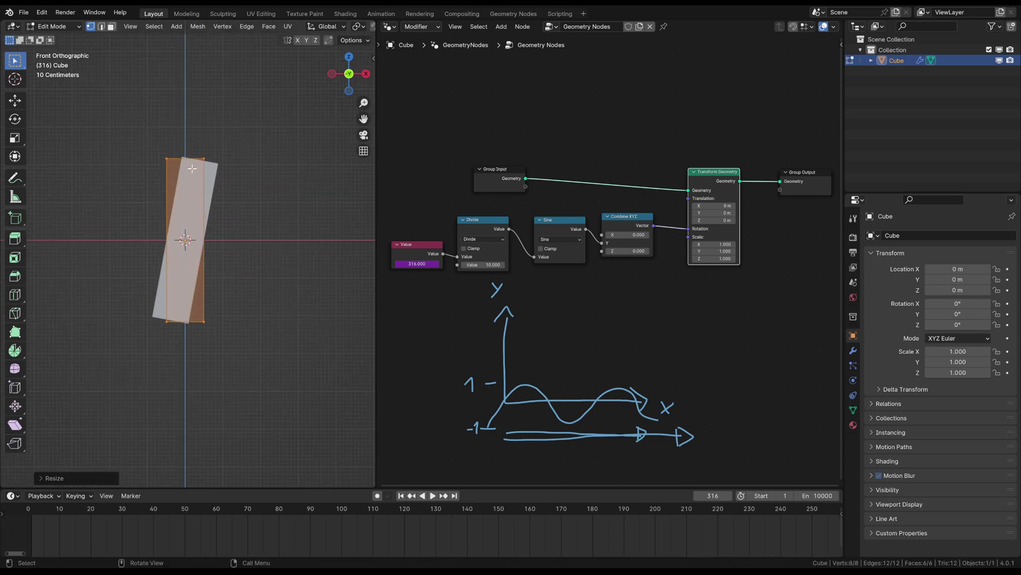
# Move the bar down along Z below its origin, return to Object Mode, and play
pyautogui.press('g')
pyautogui.press('z')
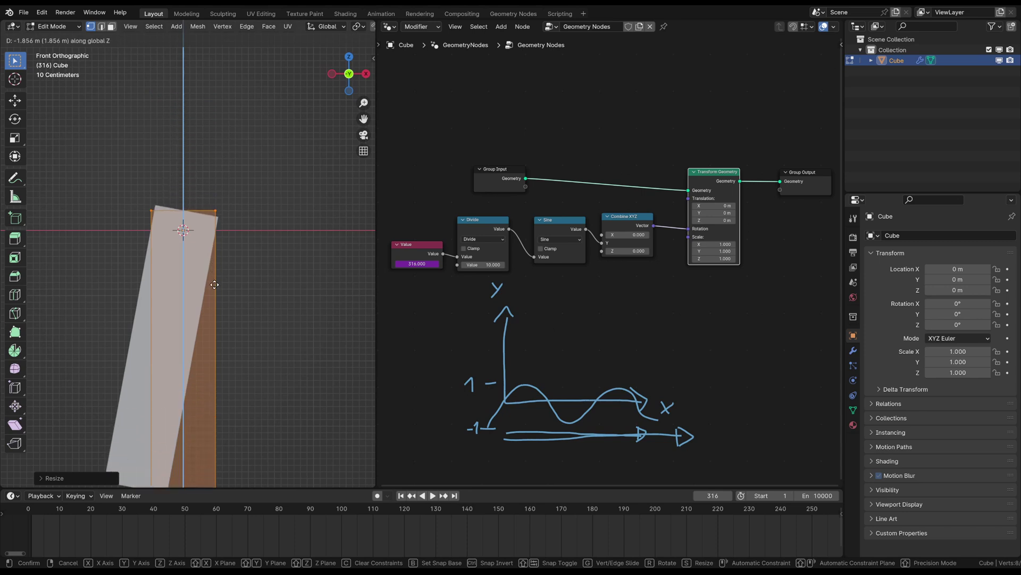
pyautogui.click(219, 291)
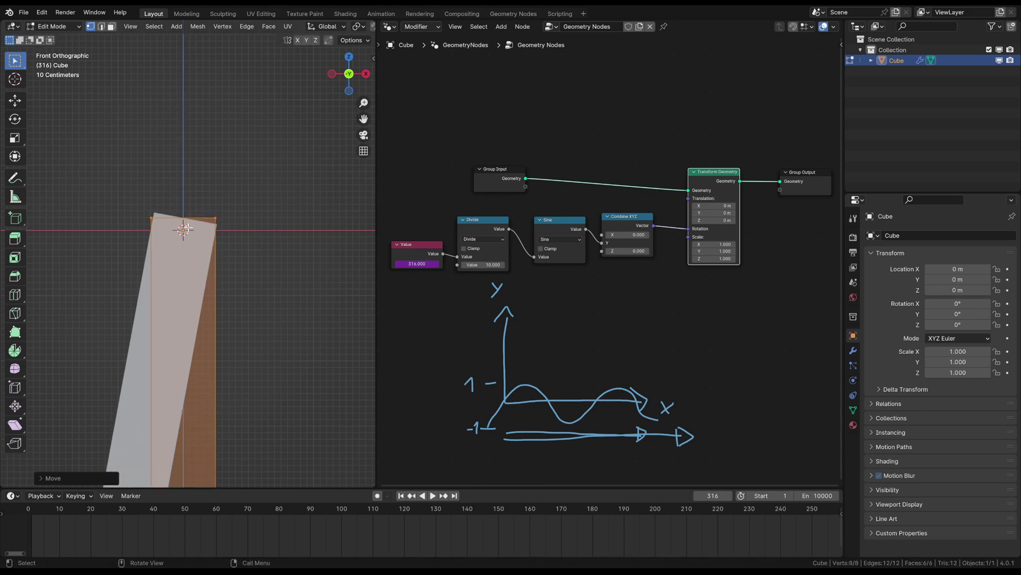
pyautogui.scroll(-3, 186, 234)
pyautogui.press('Tab')
pyautogui.moveTo(243, 264)
pyautogui.mouseDown(button='middle')
pyautogui.moveTo(258, 273)
pyautogui.moveTo(234, 283)
pyautogui.mouseUp(button='middle')
pyautogui.press('space')
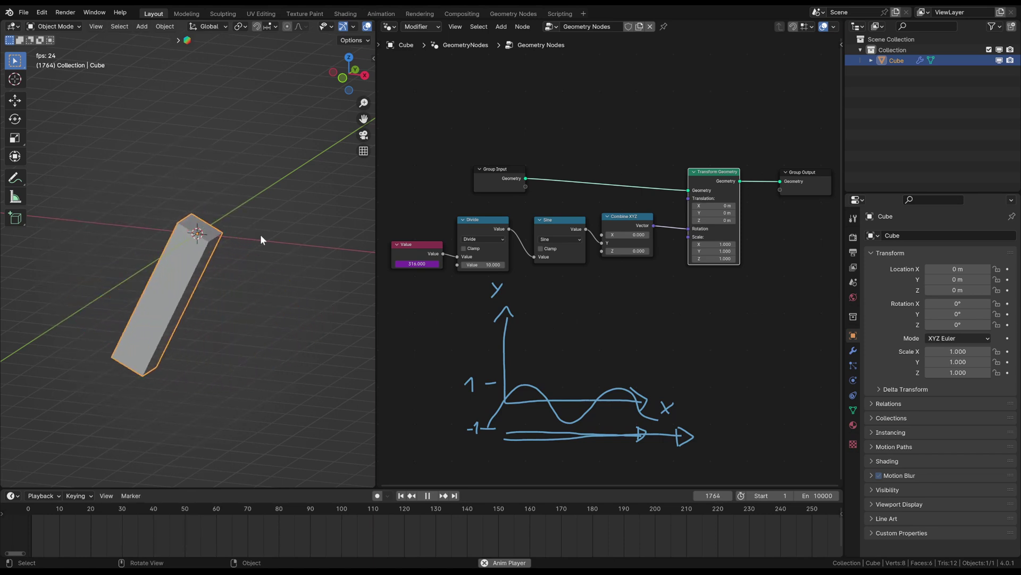
# Stop the swinging bar's playback at frame 1769, with the Value node reading 1769.000
pyautogui.press('space')
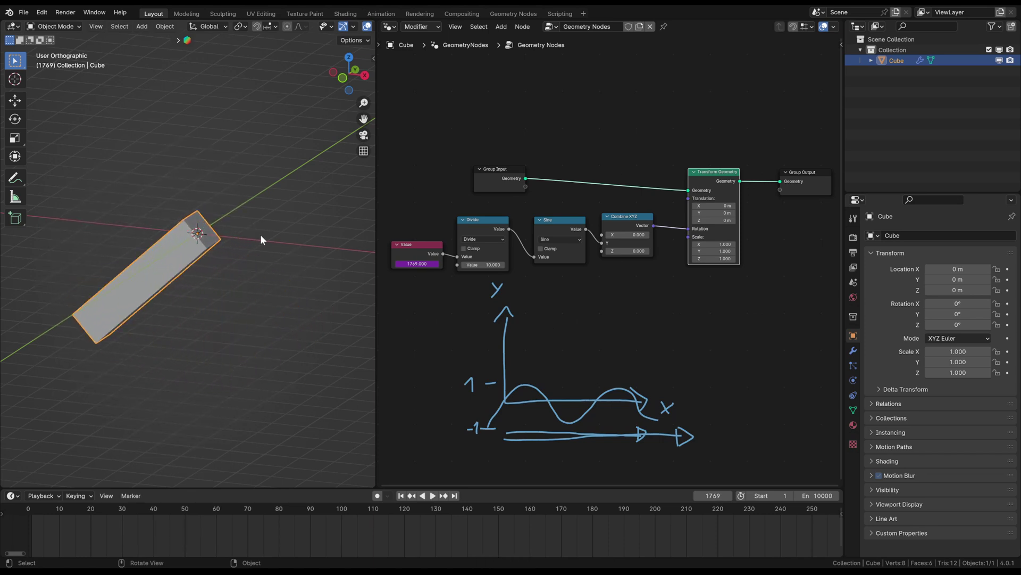